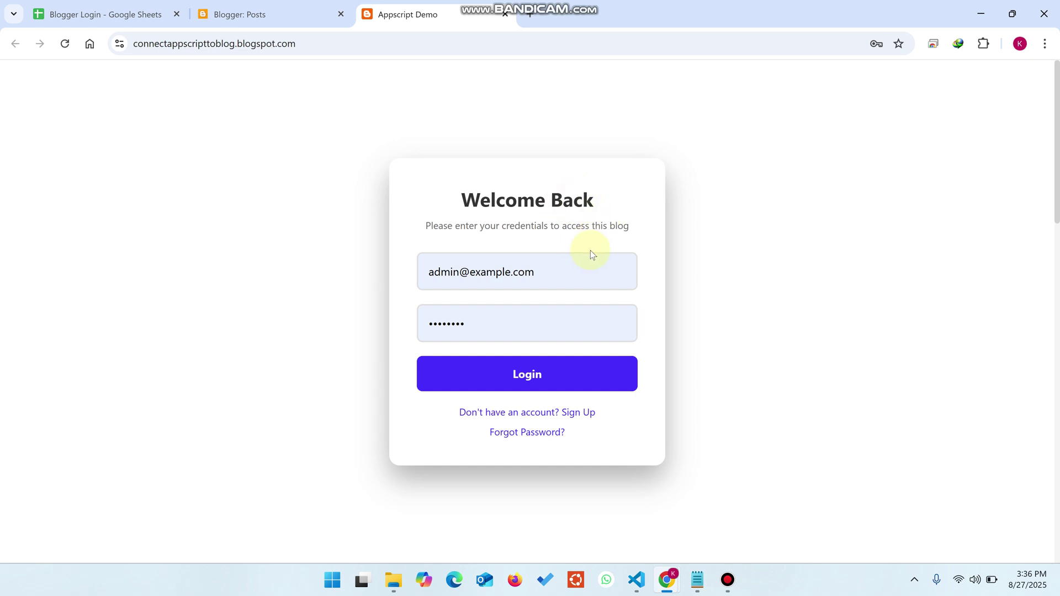
Step: Leave the filled-in Welcome Back login page for the Blogger: Posts list
scroll(609, 252, down, 5)
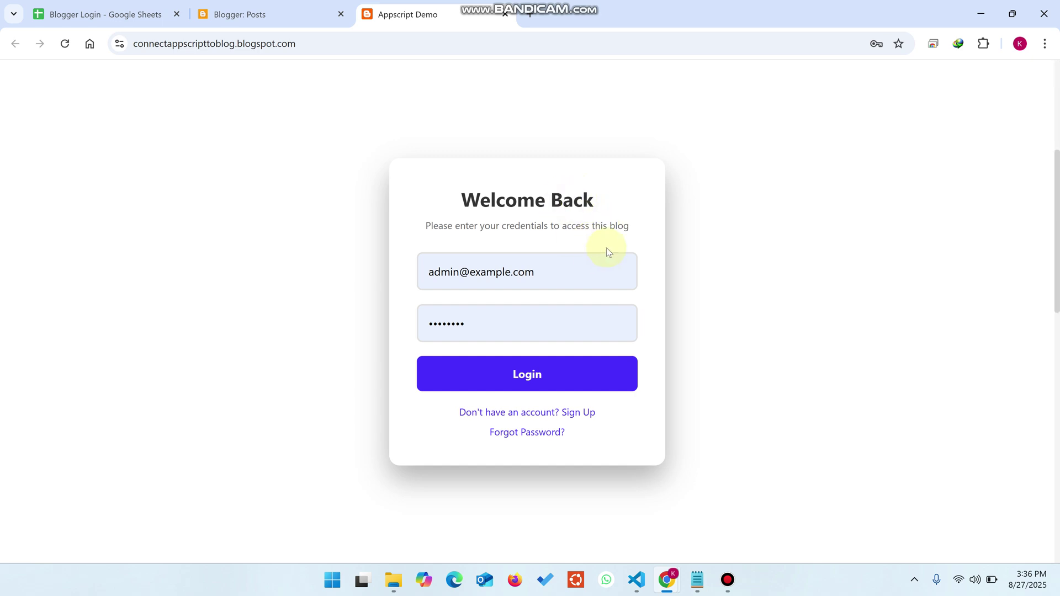
click(285, 12)
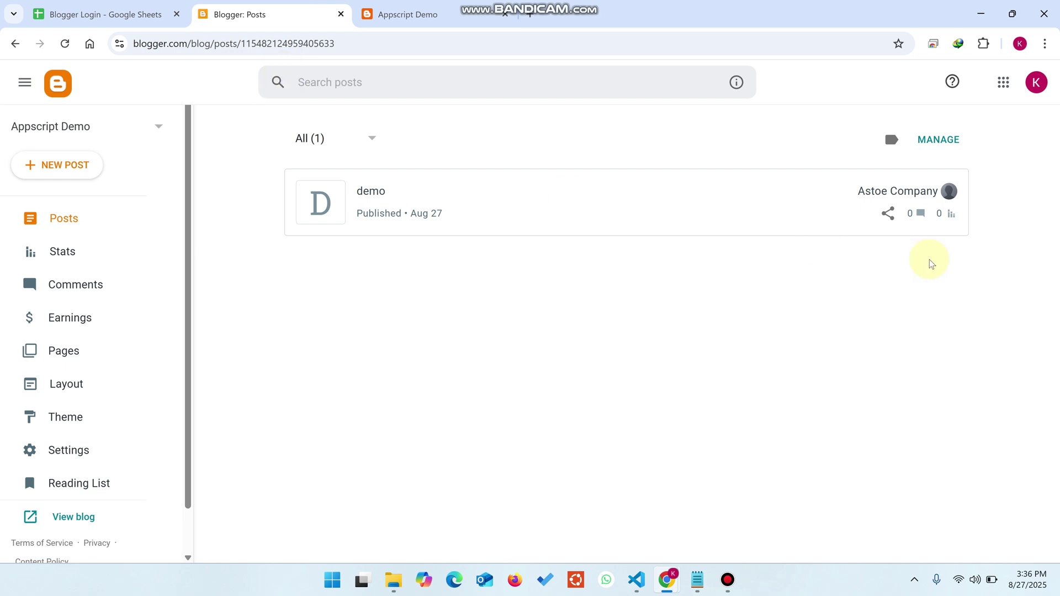
Step: View the published demo post on the blog, then bring up the Blogger Login spreadsheet
click(918, 191)
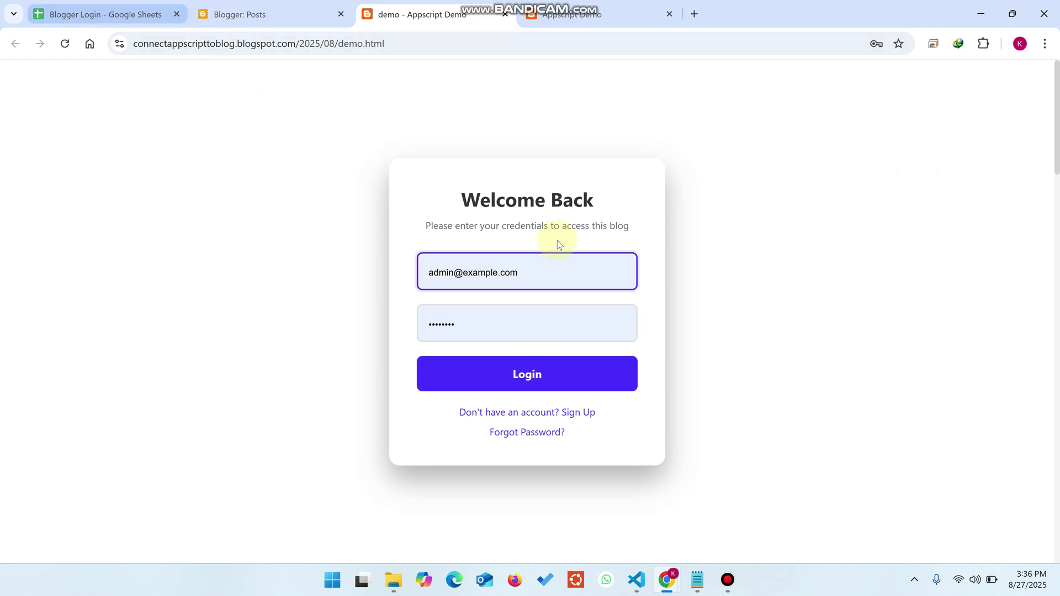
click(113, 12)
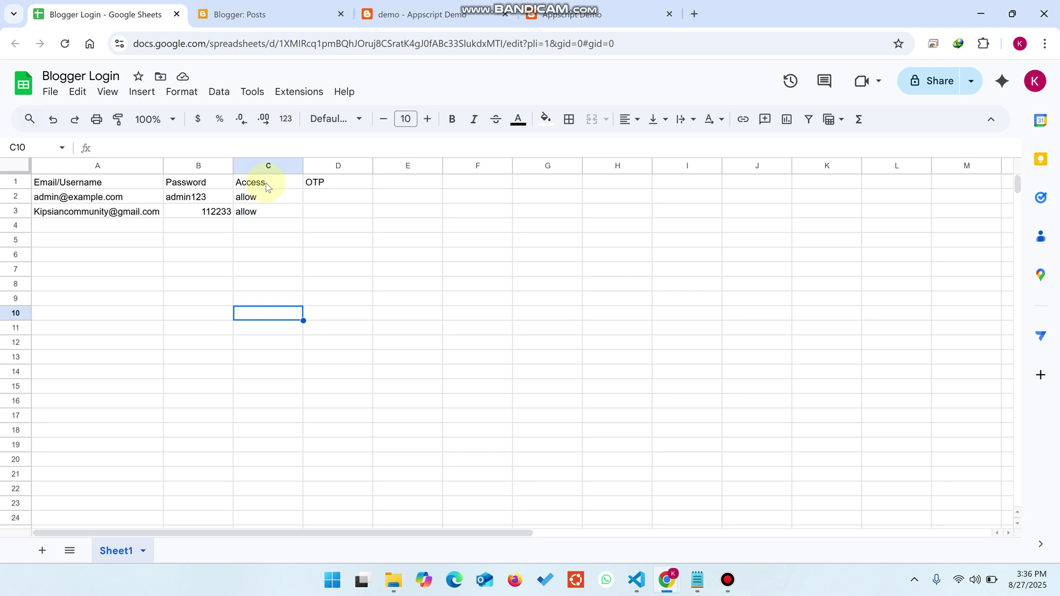
Step: Widen column A to fit the emails and close the duplicate demo post tab
drag(164, 166, 175, 165)
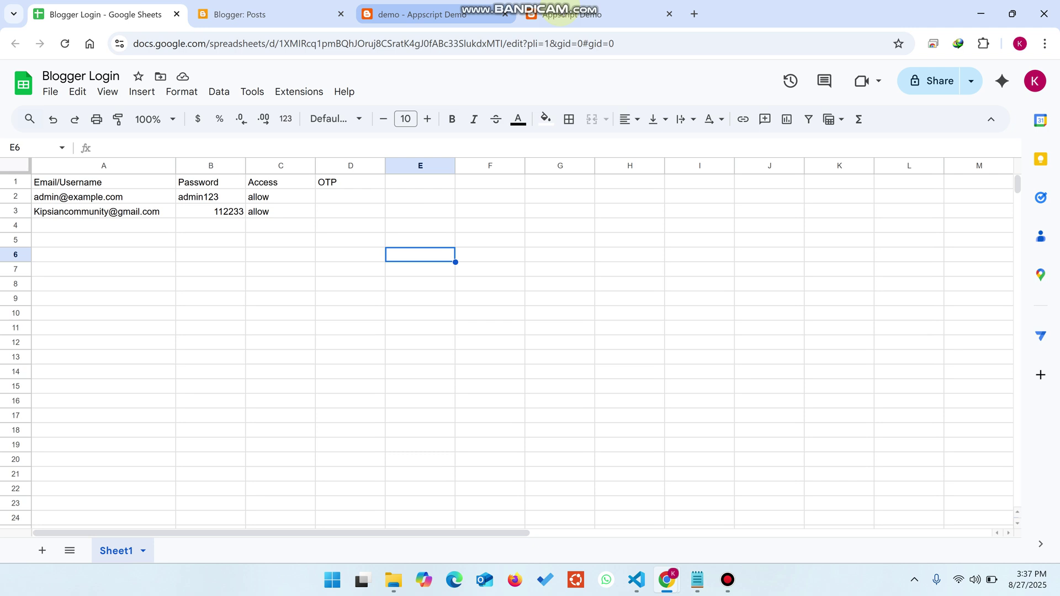
click(530, 15)
click(503, 15)
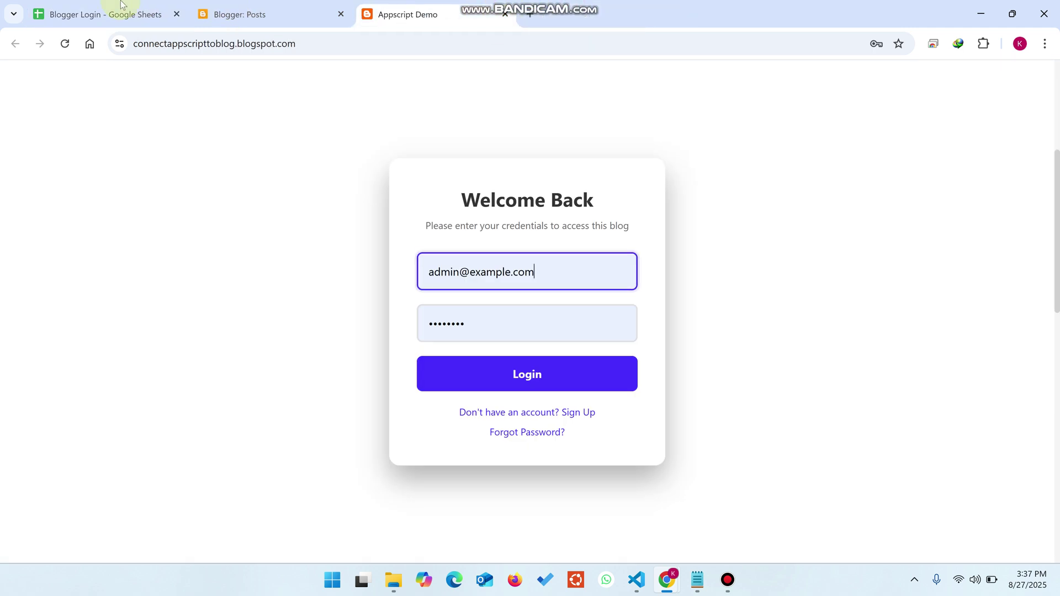
Step: Change the admin's Access value in C2 to block and return to the blog's login page
click(82, 199)
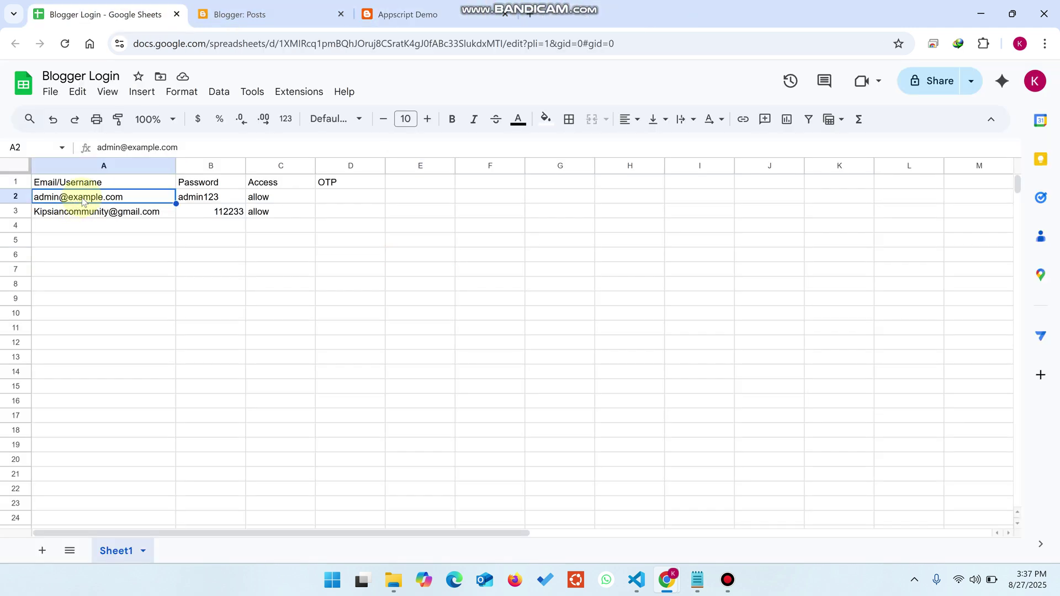
click(190, 198)
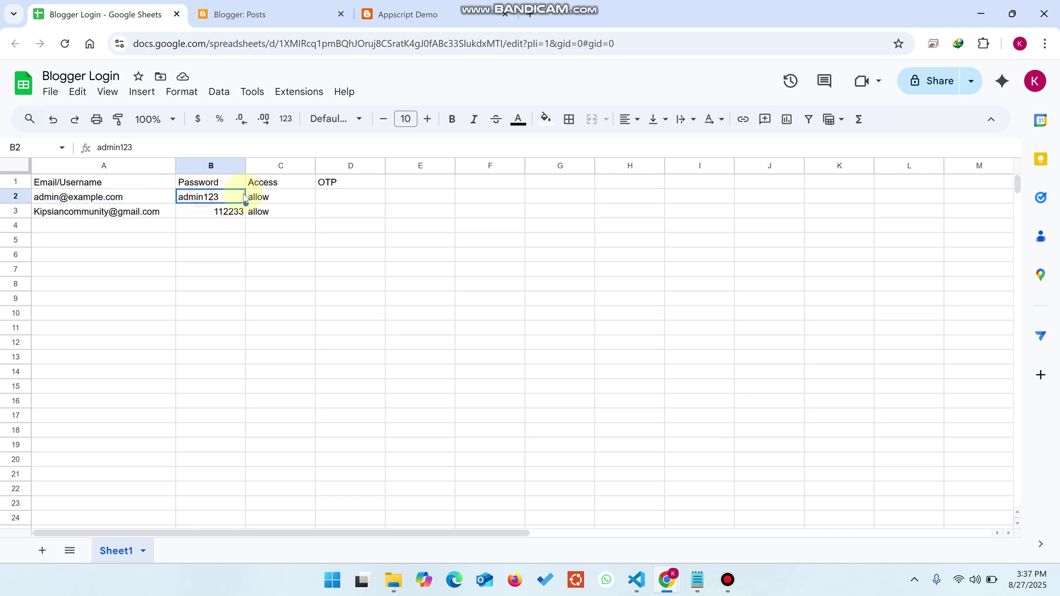
click(264, 198)
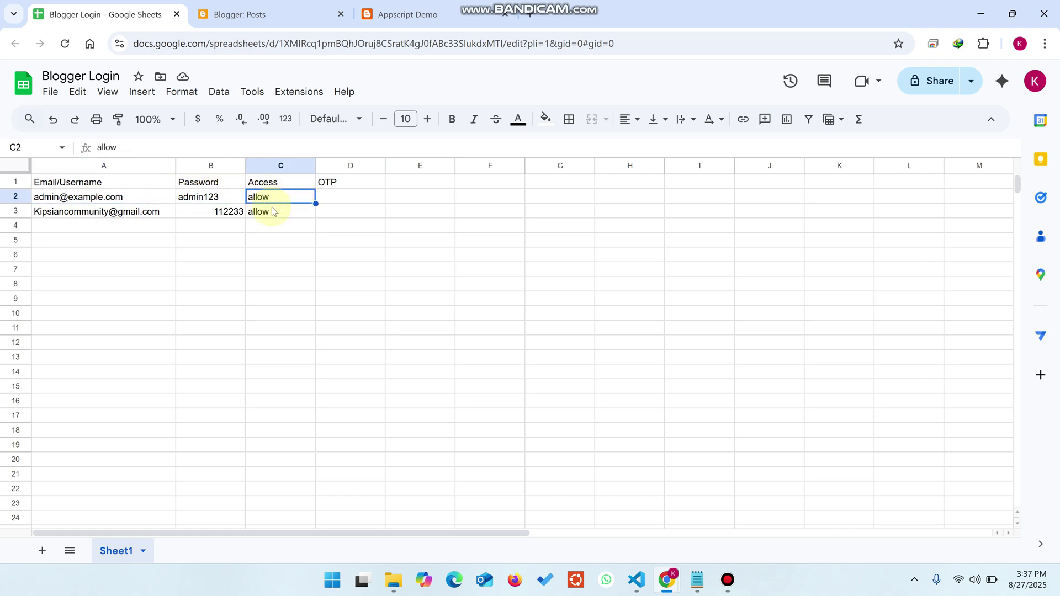
click(408, 5)
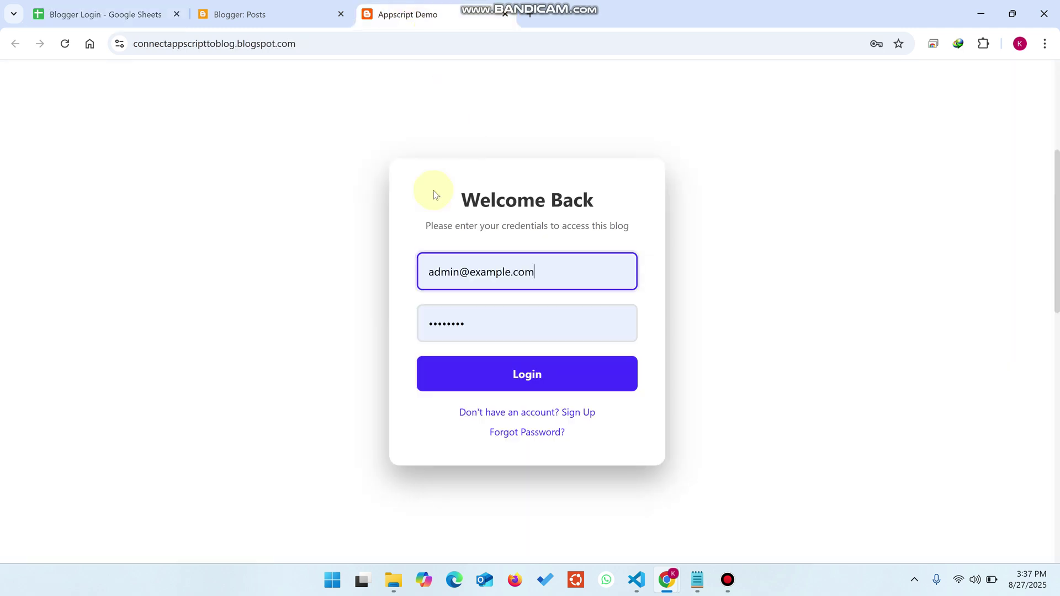
key(ctrl+Tab)
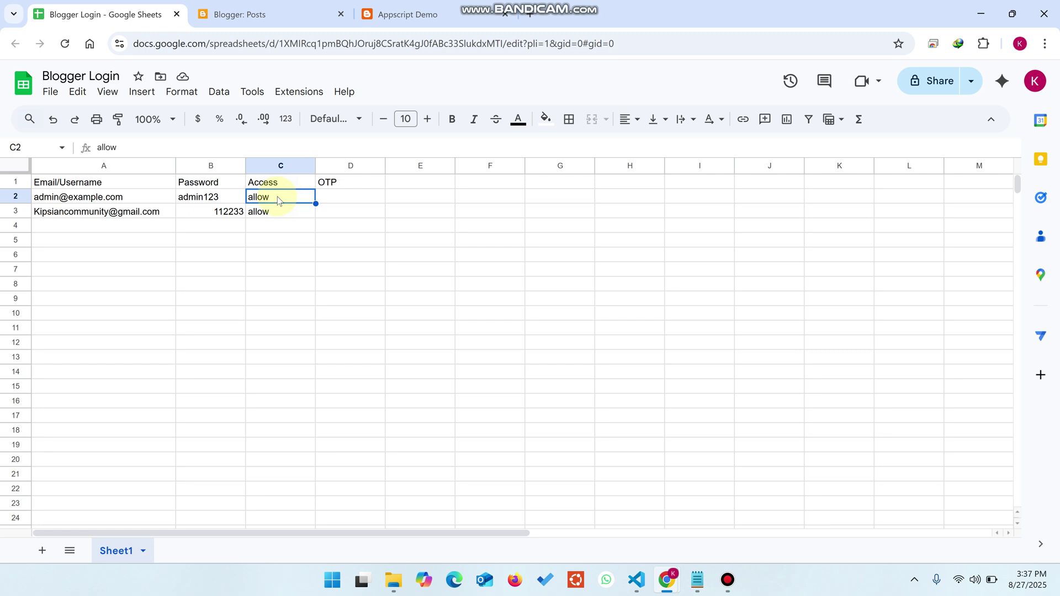
text(block)
click(307, 355)
key(ctrl+shift+Tab)
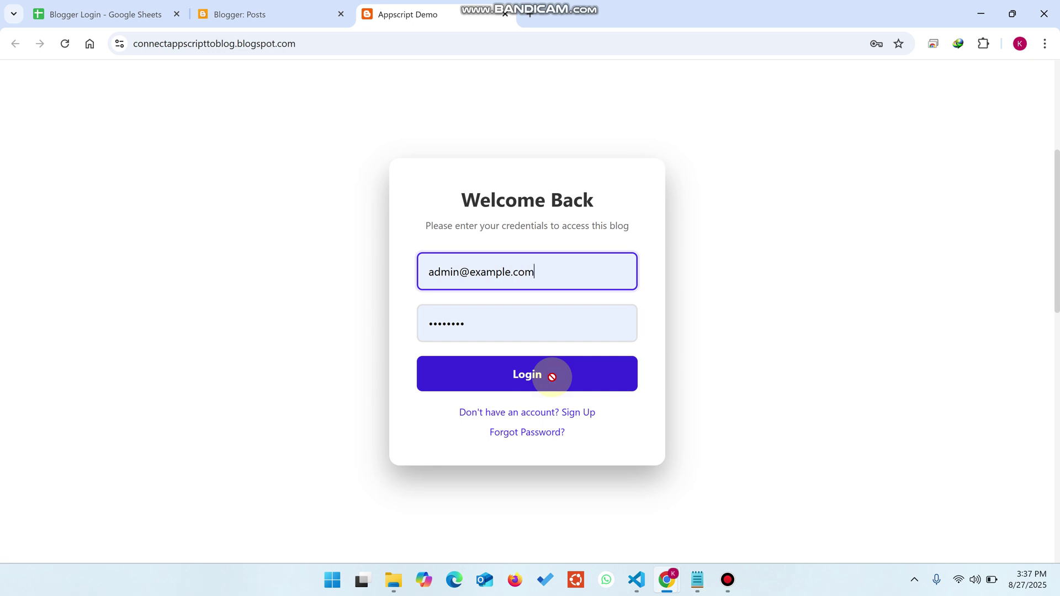
Step: Attempt the admin login and select the 'Account blocked or access denied' error text
click(551, 377)
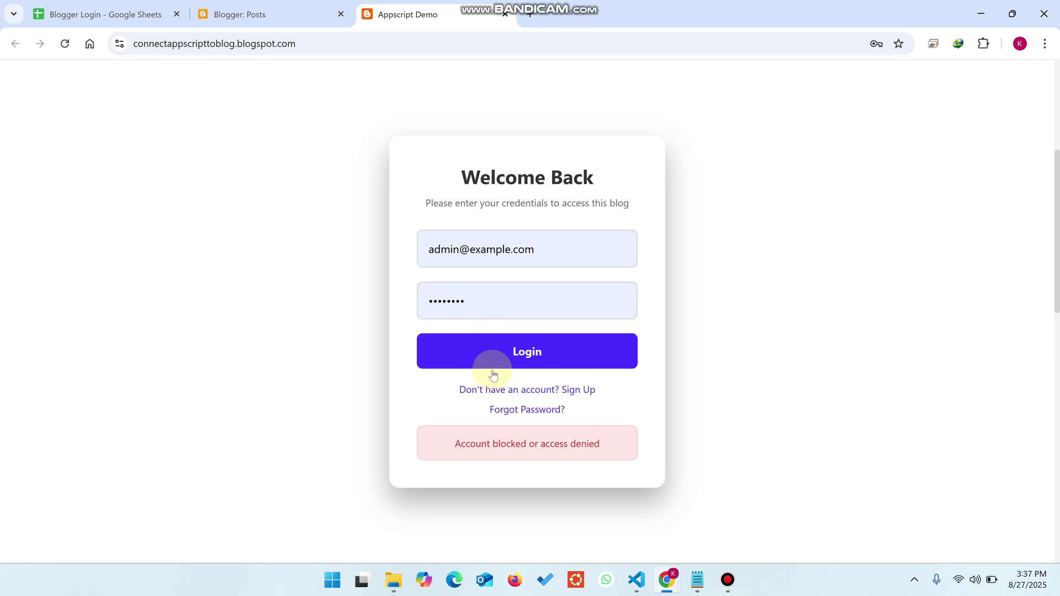
click(600, 444)
drag(516, 435, 431, 436)
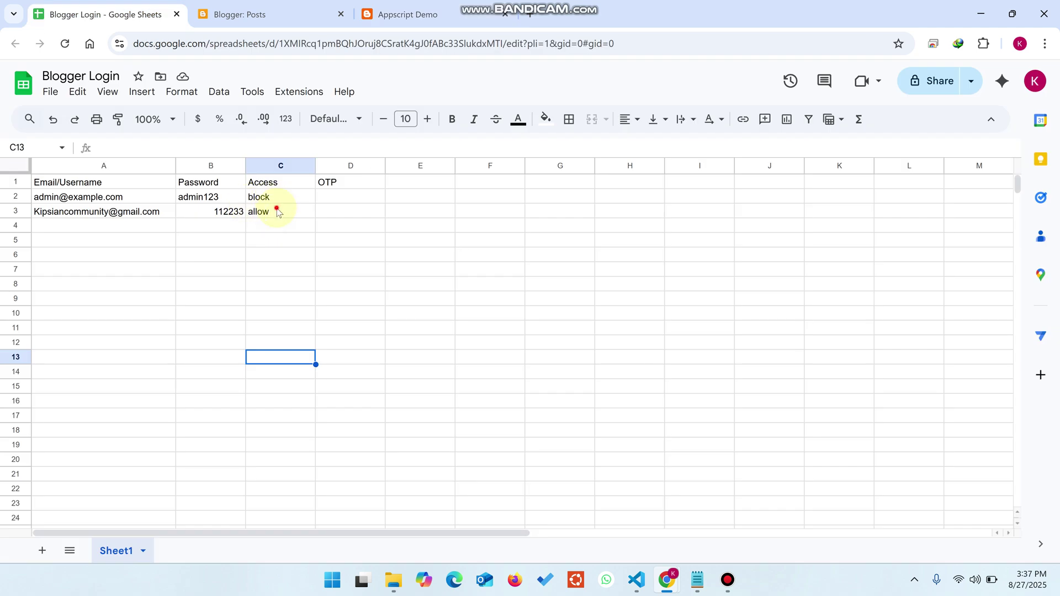
Step: Copy allow from C3 into the admin's C2, then log in again on the blog
click(279, 212)
key(ctrl+c)
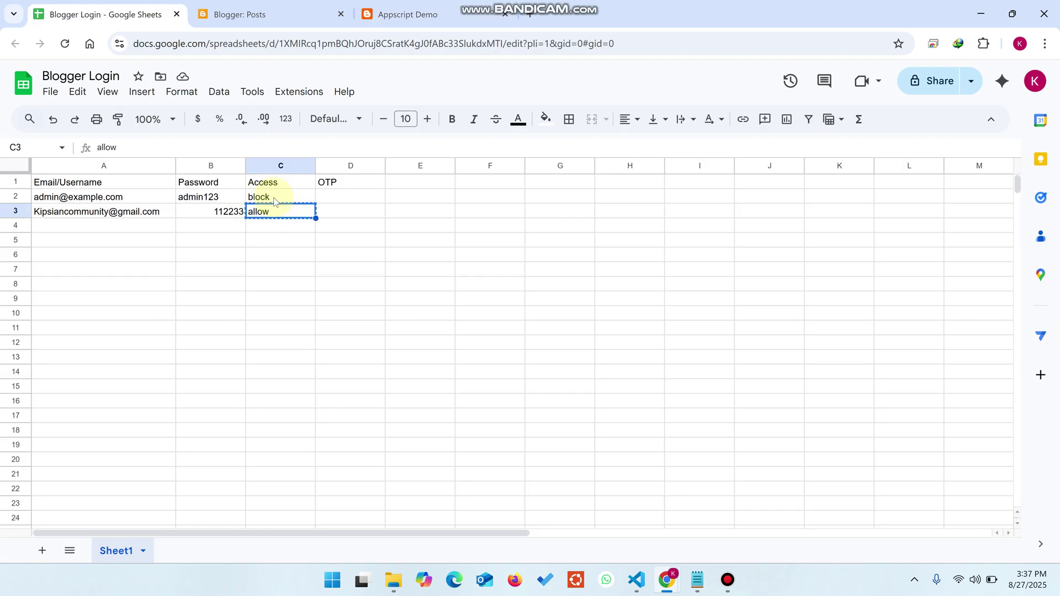
click(275, 200)
key(ctrl+v)
click(300, 285)
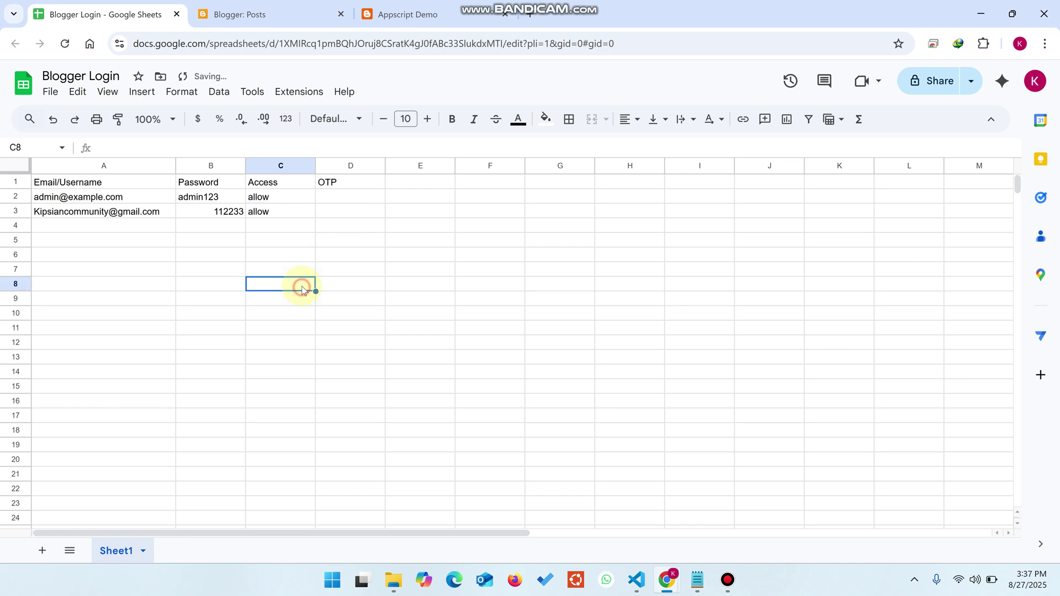
click(403, 14)
click(550, 370)
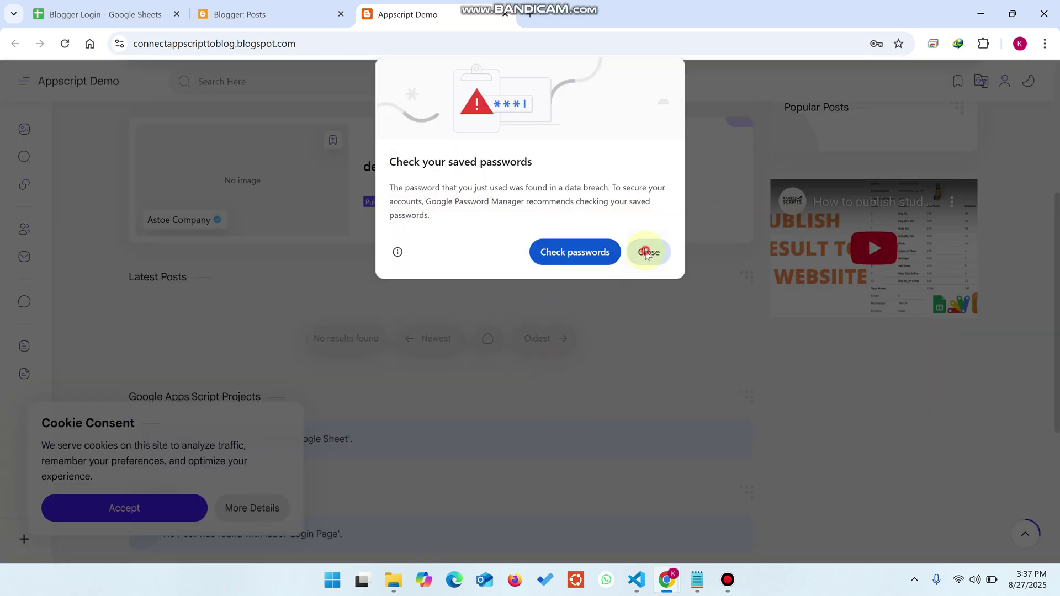
Step: Dismiss the saved-passwords prompt, accept the cookie notice, and open the 'demo' post
click(645, 251)
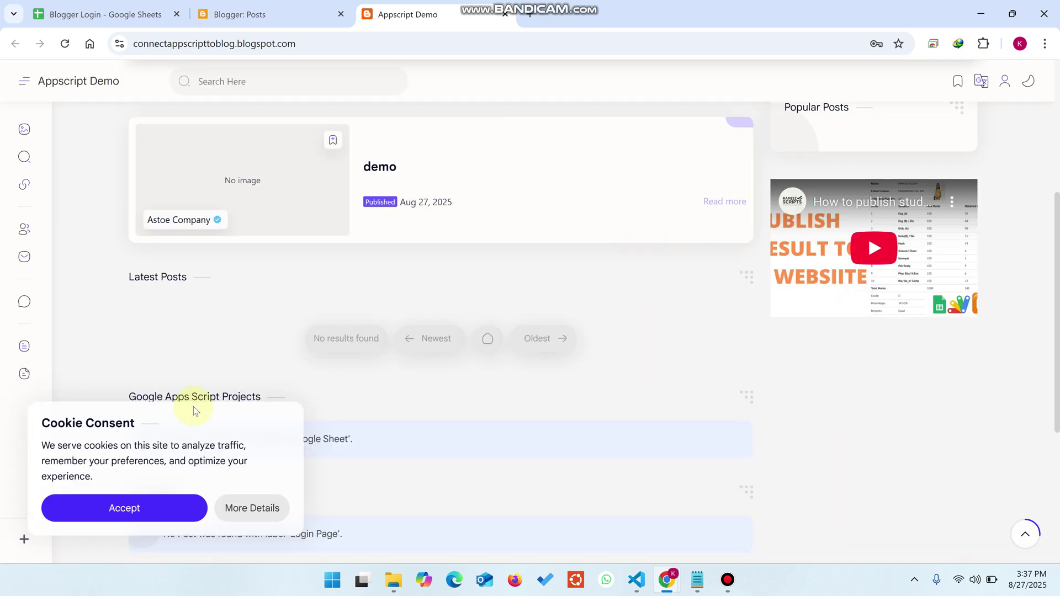
click(121, 506)
scroll(251, 414, up, 5)
click(382, 444)
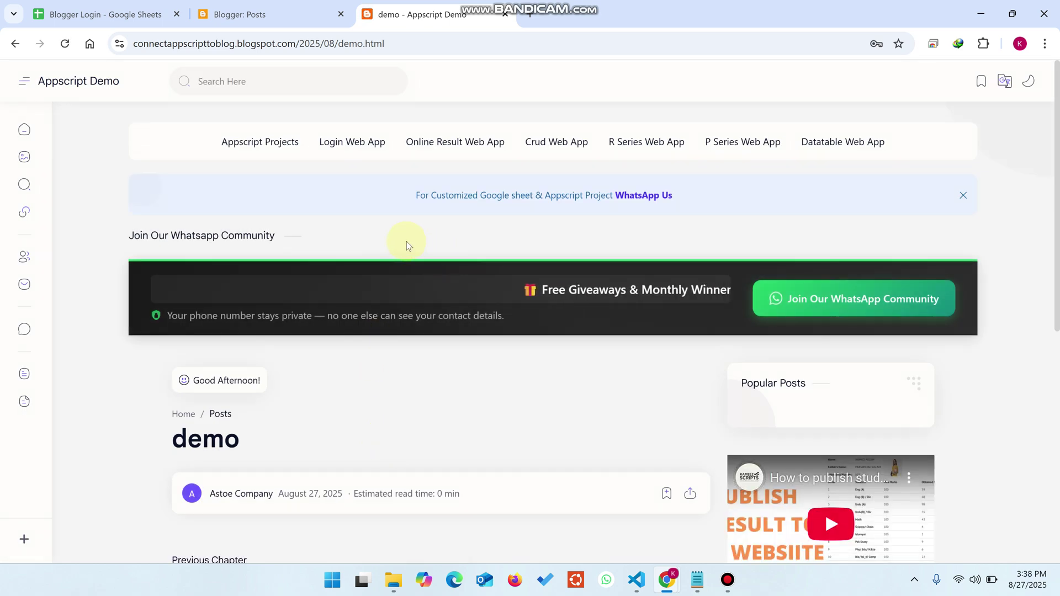
Step: Give the blog a teal theme colour in dark mode, then return to the posts list
click(1027, 80)
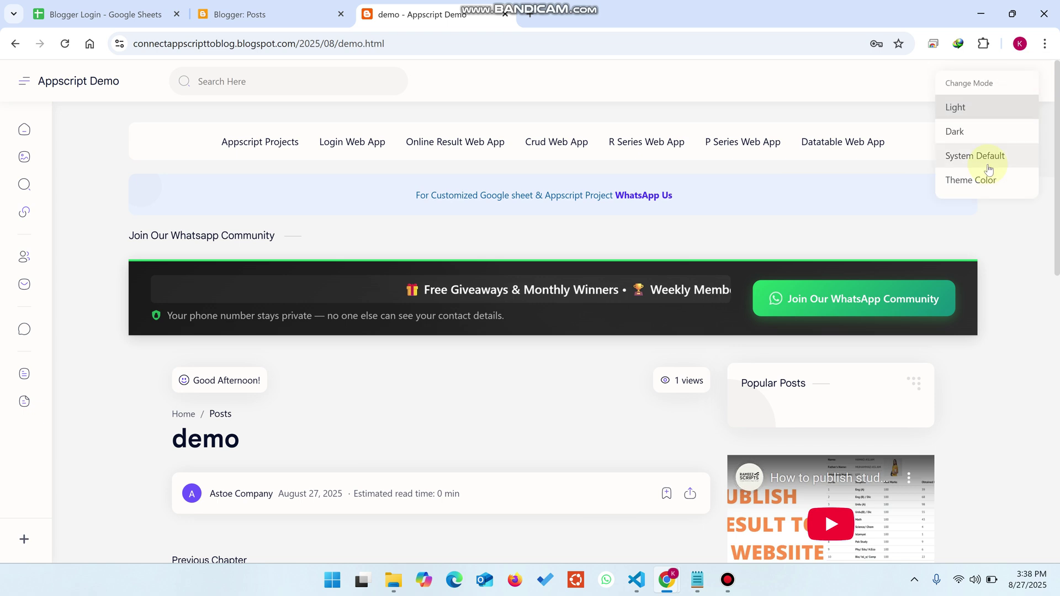
click(968, 179)
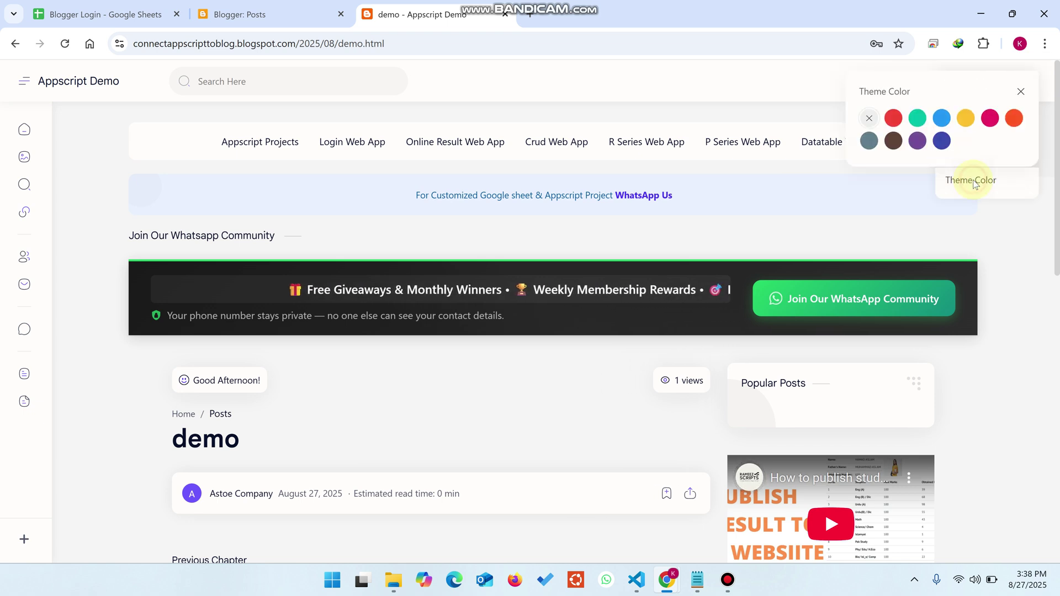
click(942, 110)
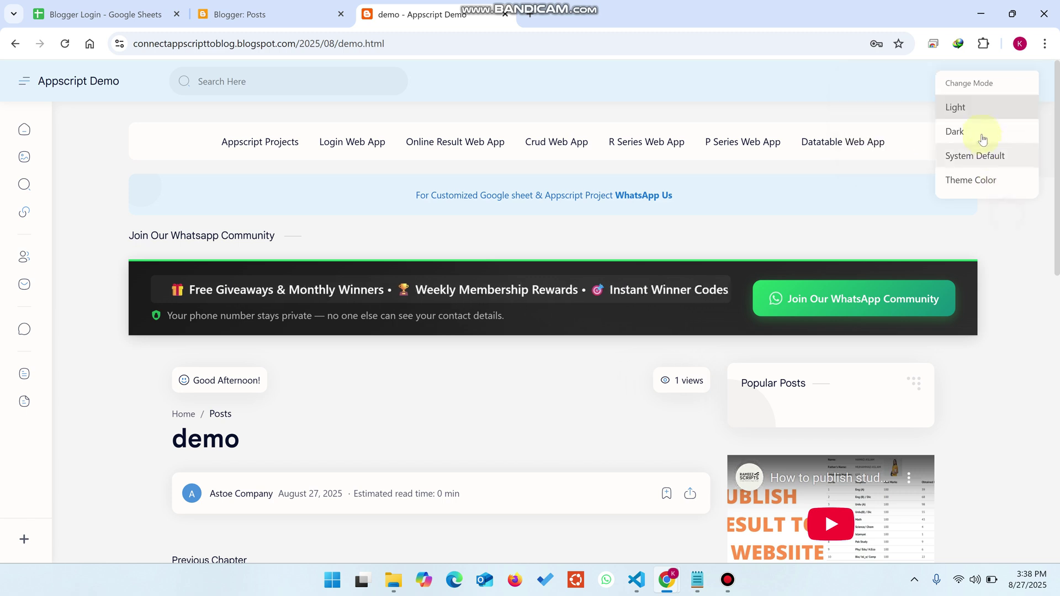
click(981, 133)
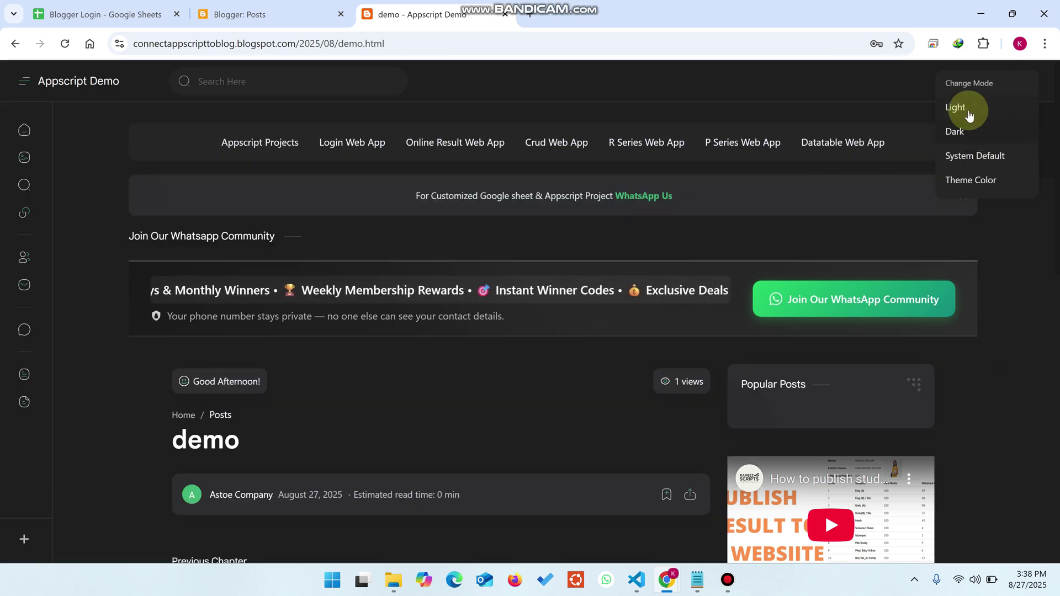
click(309, 14)
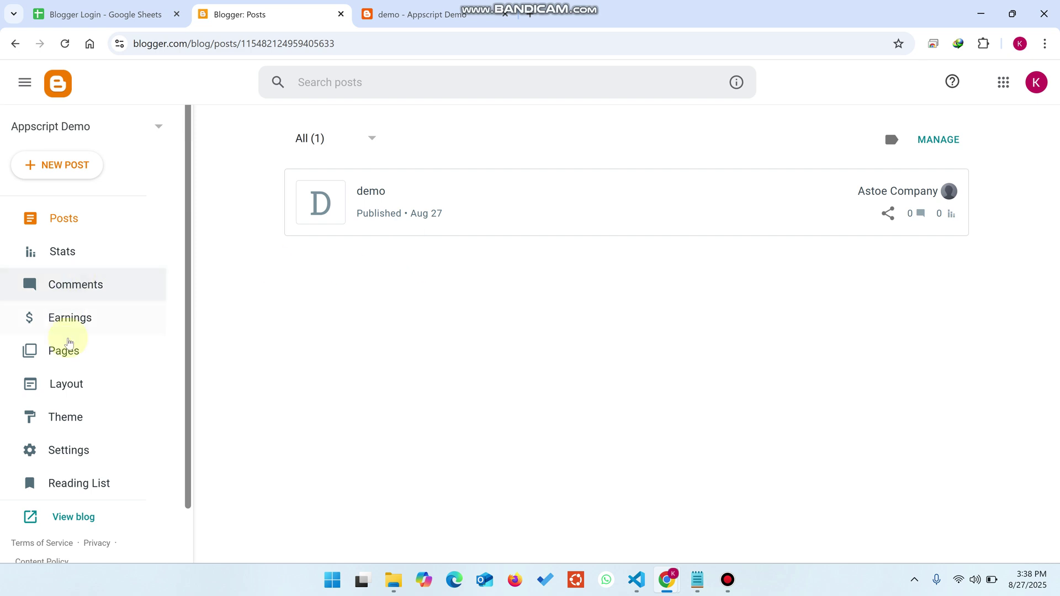
Step: Open the blog's Pages list, retrying and reloading until it loads
click(75, 351)
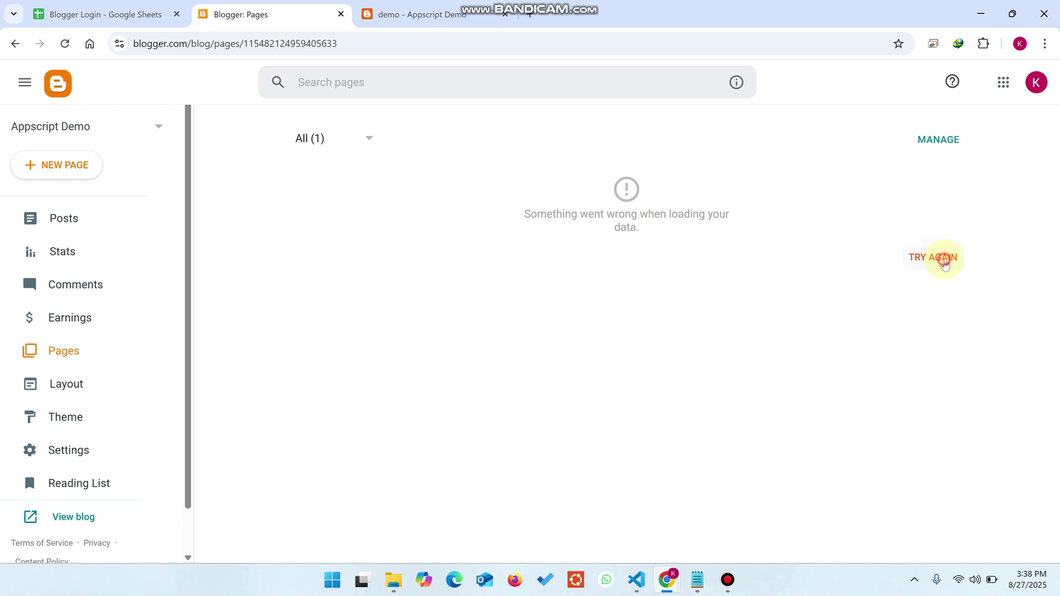
click(941, 256)
click(67, 44)
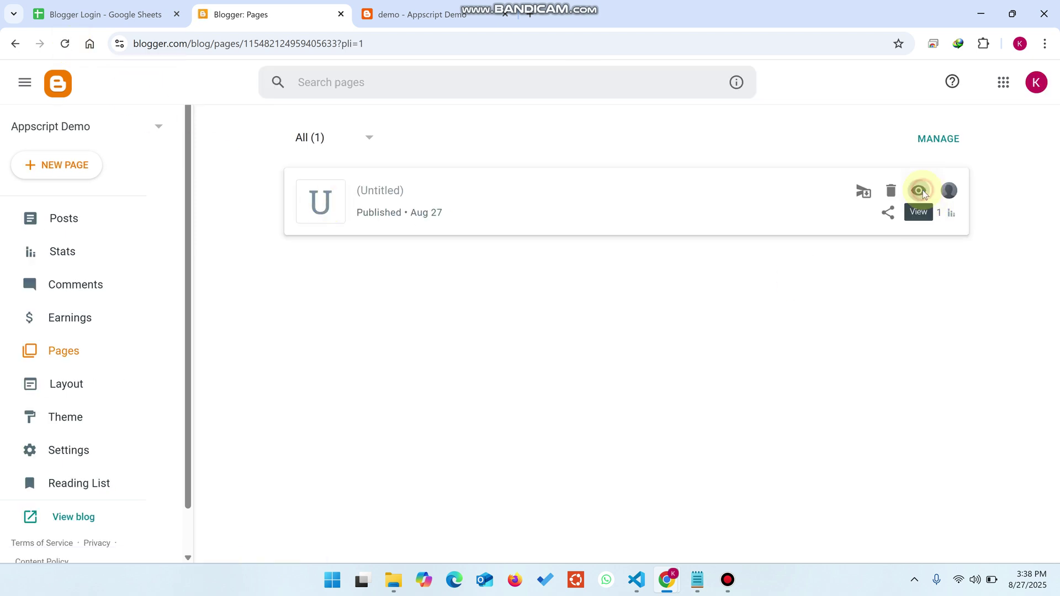
Step: View the untitled page, copy its blog-page.html address, and open a Chrome guest window
click(920, 191)
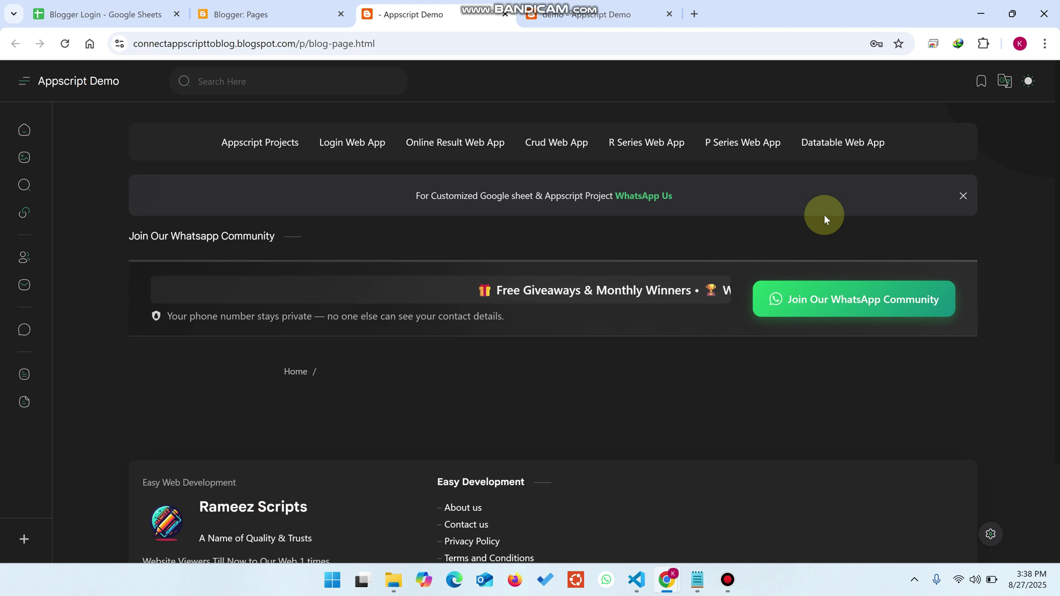
click(381, 43)
key(ctrl+c)
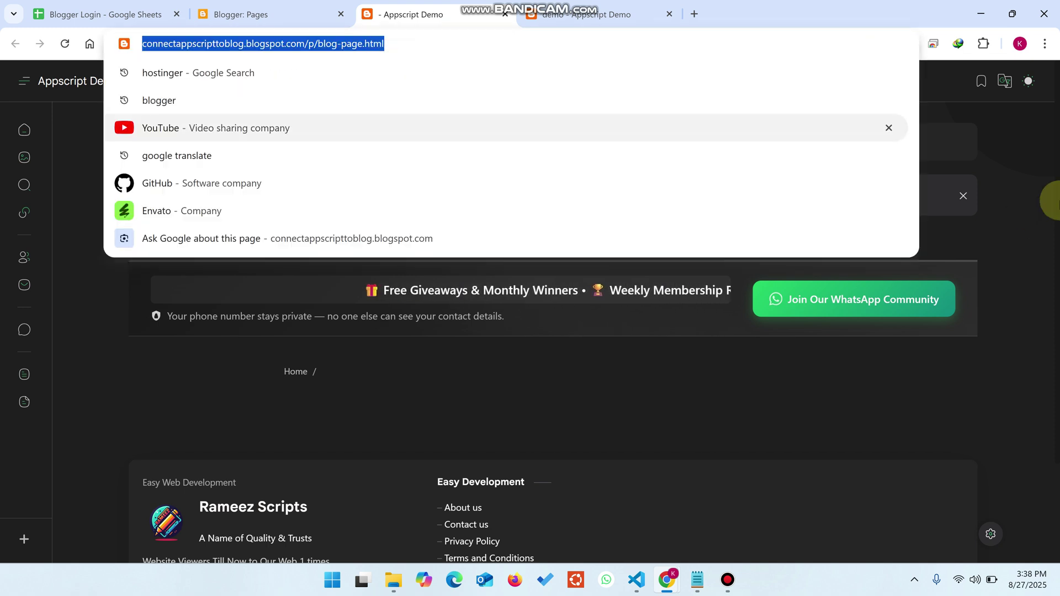
click(1019, 44)
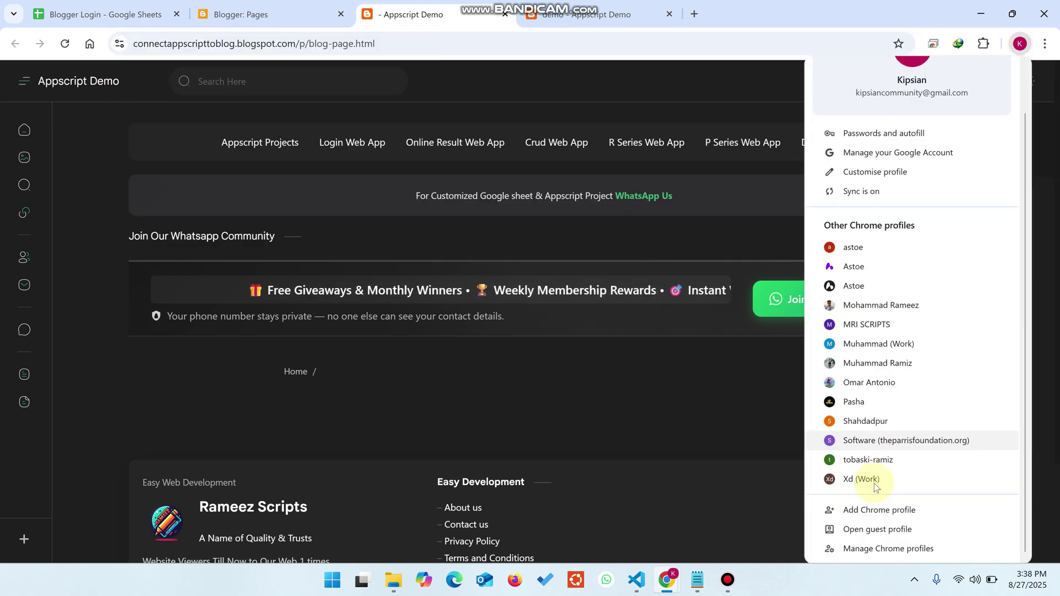
click(900, 527)
Step: Load connectappscripttoblog.blogspot.com/p/blog-page.html in the guest window and switch to sign-up
key(ctrl+v)
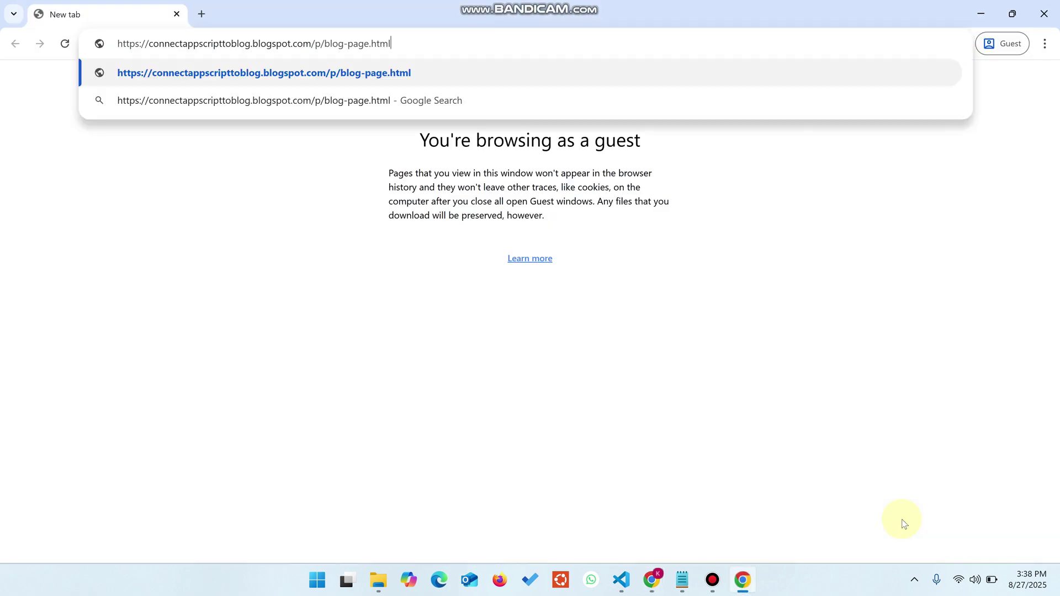
key(Return)
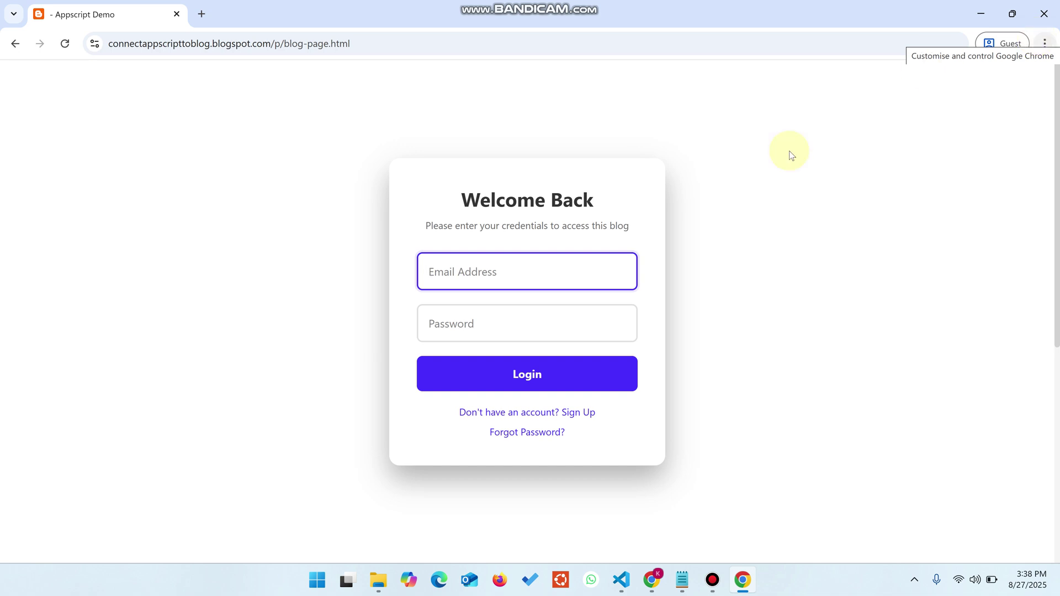
click(579, 414)
Step: Copy the existing account email from cell A3 of the Blogger Login spreadsheet
click(488, 247)
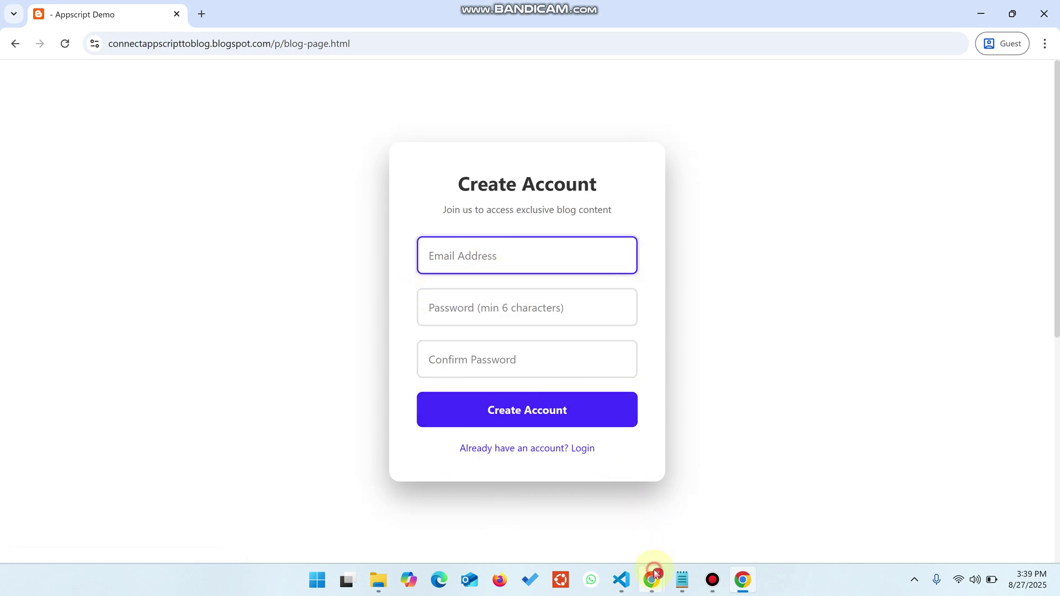
mouse_move(654, 574)
click(579, 519)
click(94, 14)
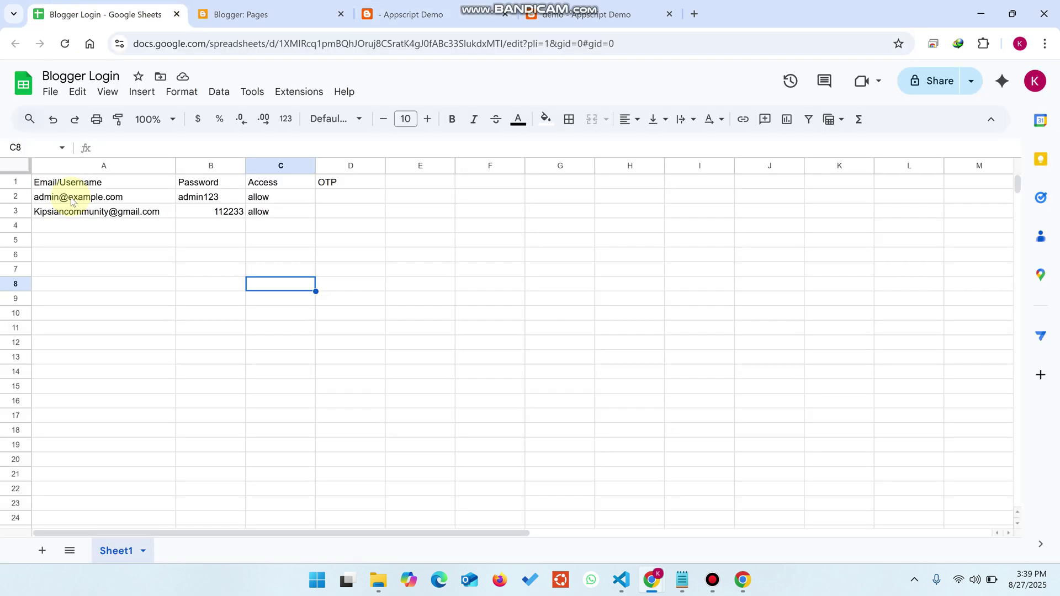
click(109, 224)
click(115, 215)
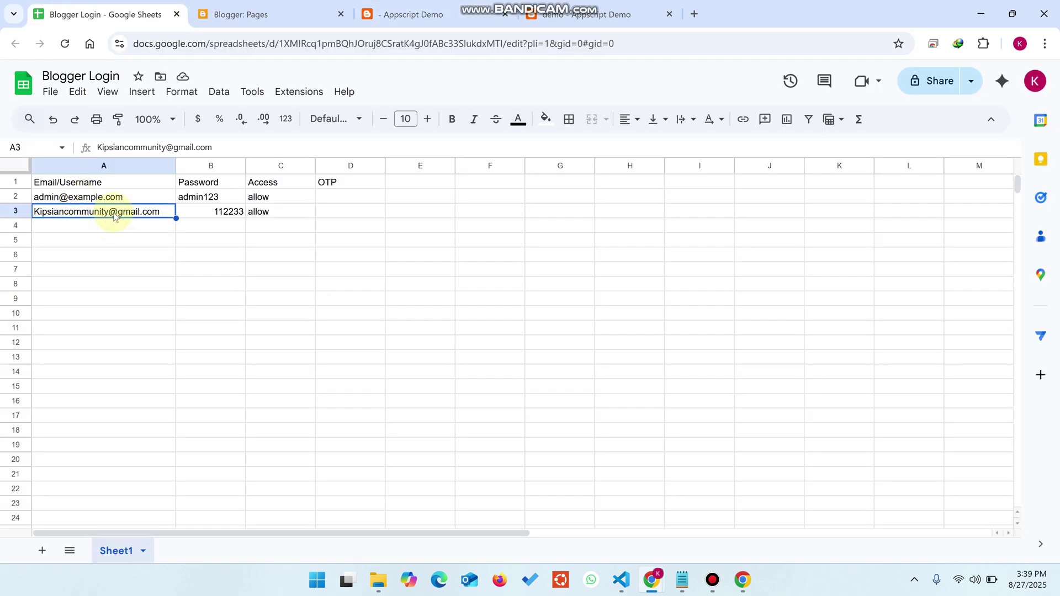
click(743, 579)
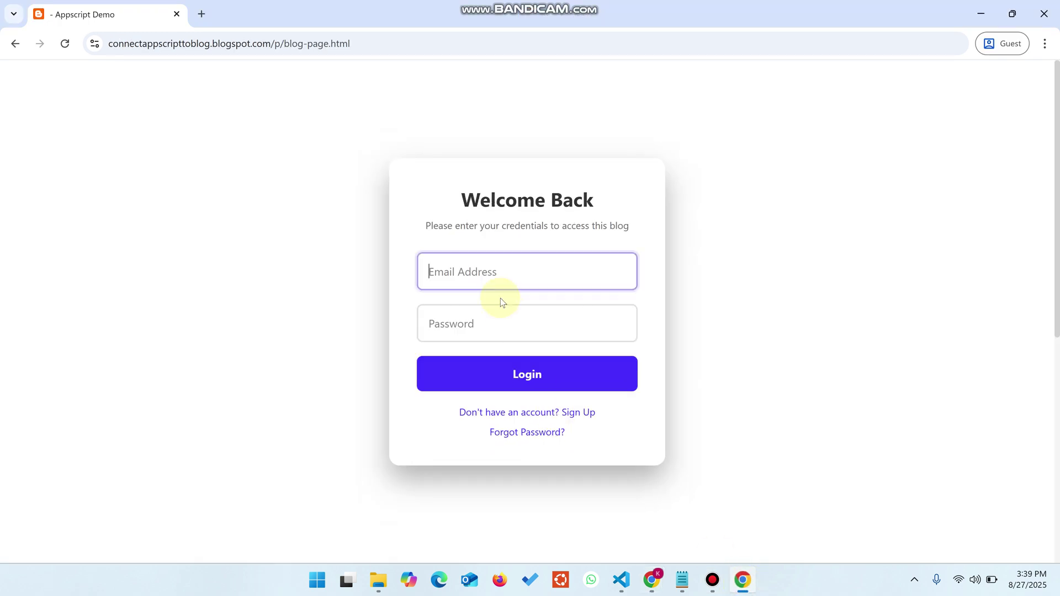
Step: Submit the Create Account form with the pasted email and a matching password and confirmation
click(564, 413)
click(483, 254)
key(ctrl+v)
click(475, 305)
click(480, 359)
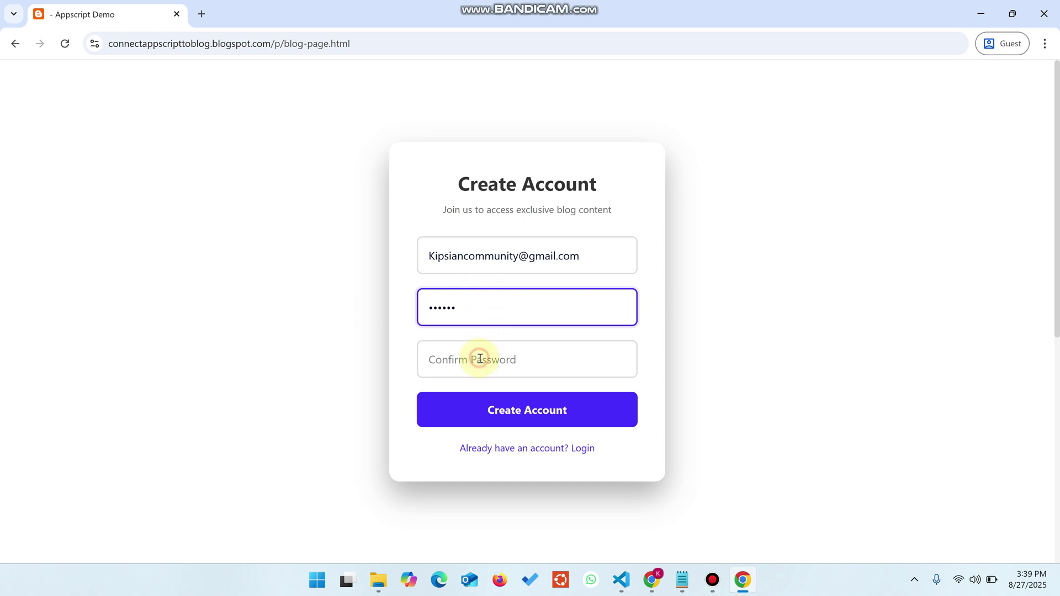
click(526, 411)
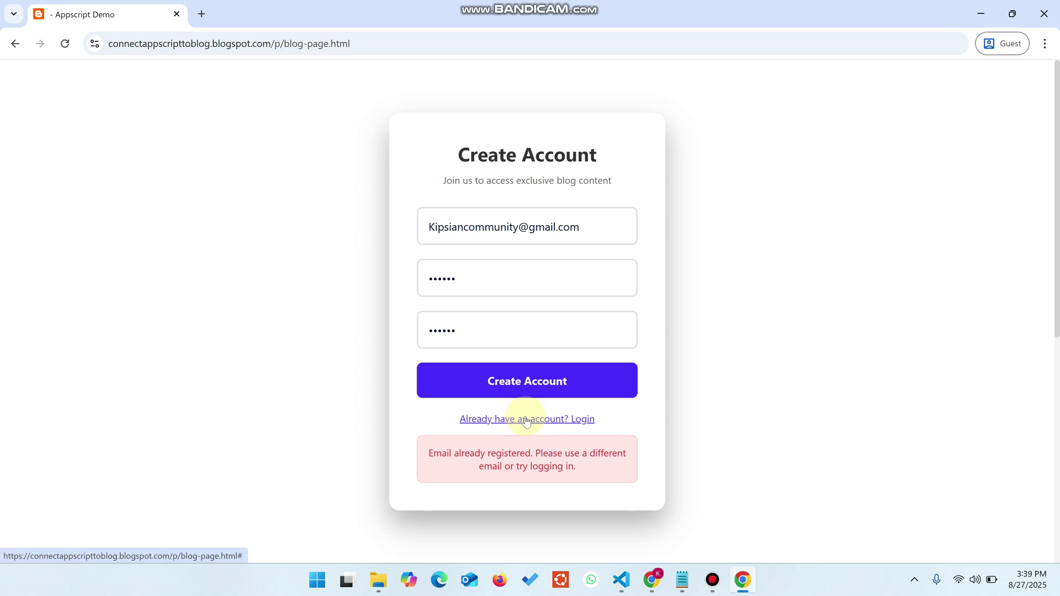
Step: Append 1 to the rejected email address and resubmit the sign-up
click(513, 240)
text(1)
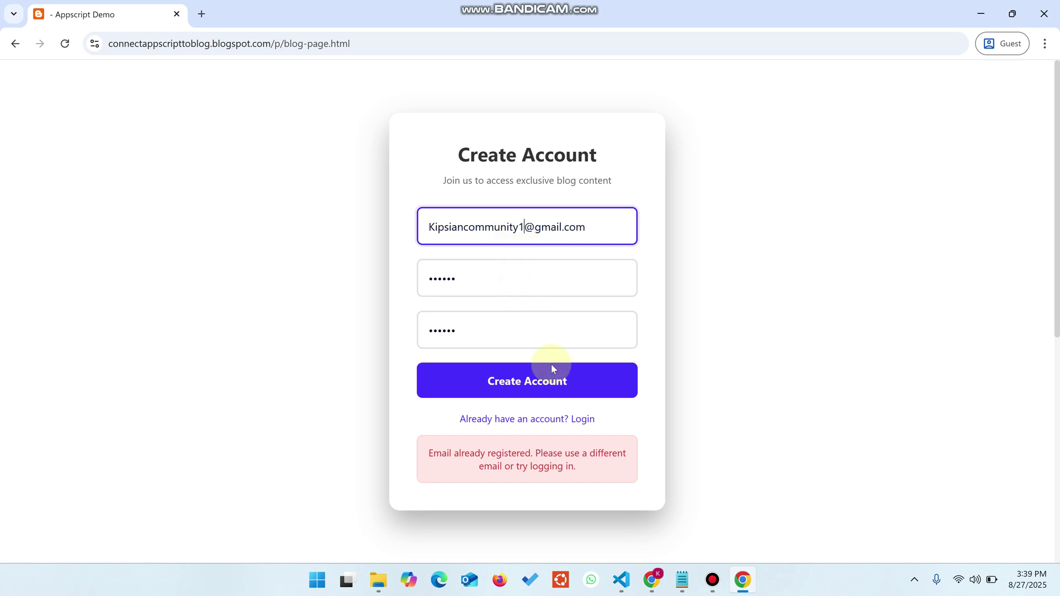
click(560, 381)
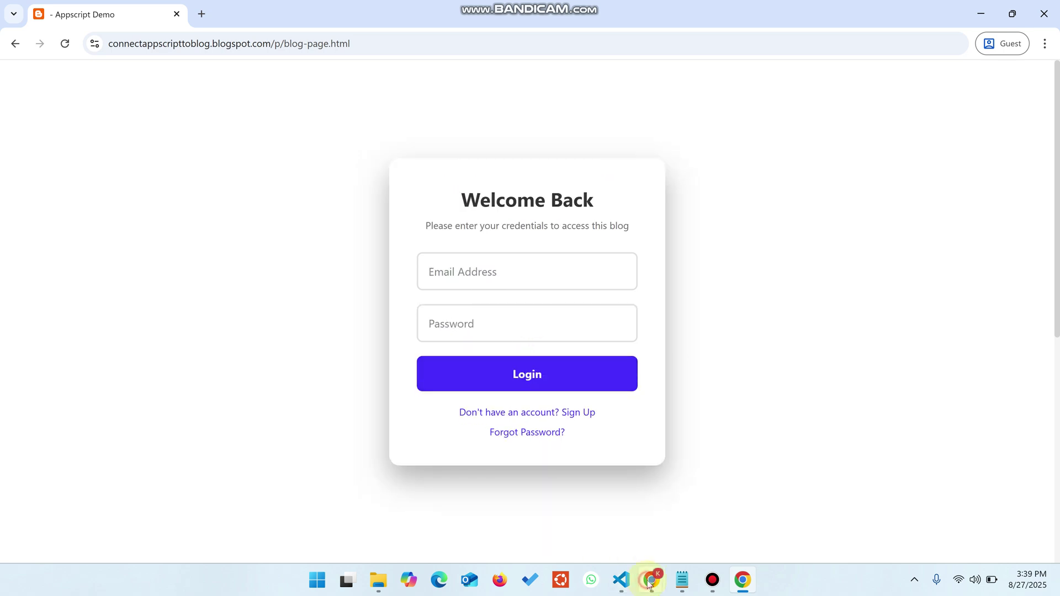
Step: Confirm the new row 4 marked allow in the Blogger Login sheet, copy cell A3, and return to the blog
mouse_move(652, 578)
click(618, 544)
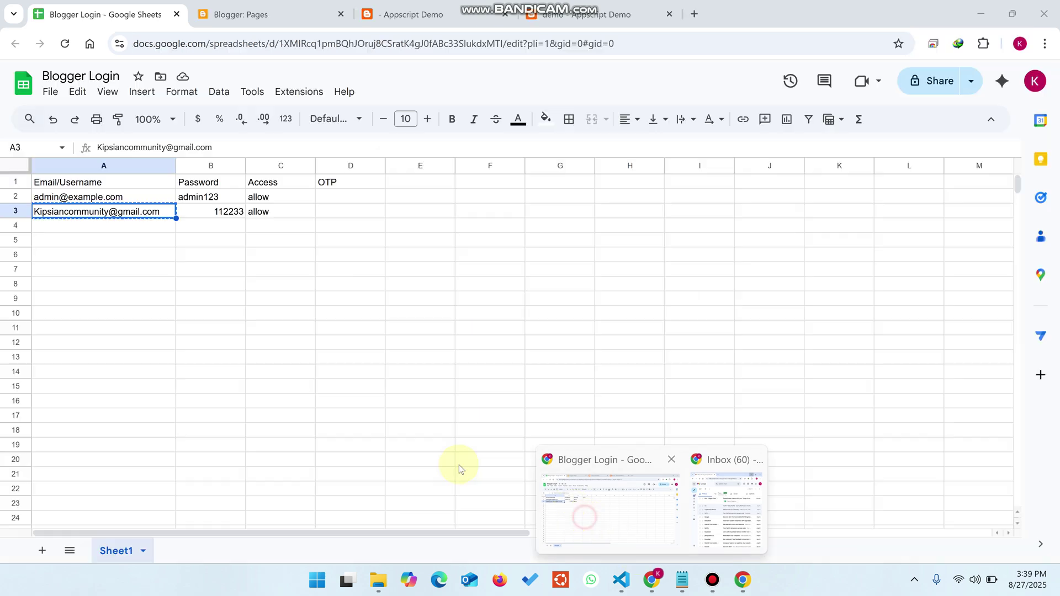
click(118, 235)
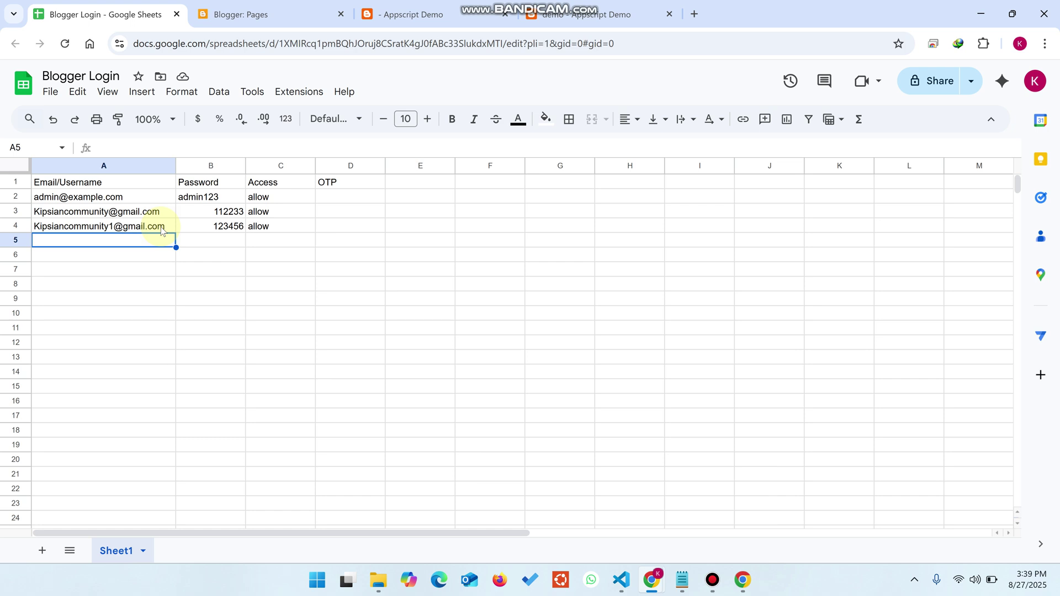
click(156, 212)
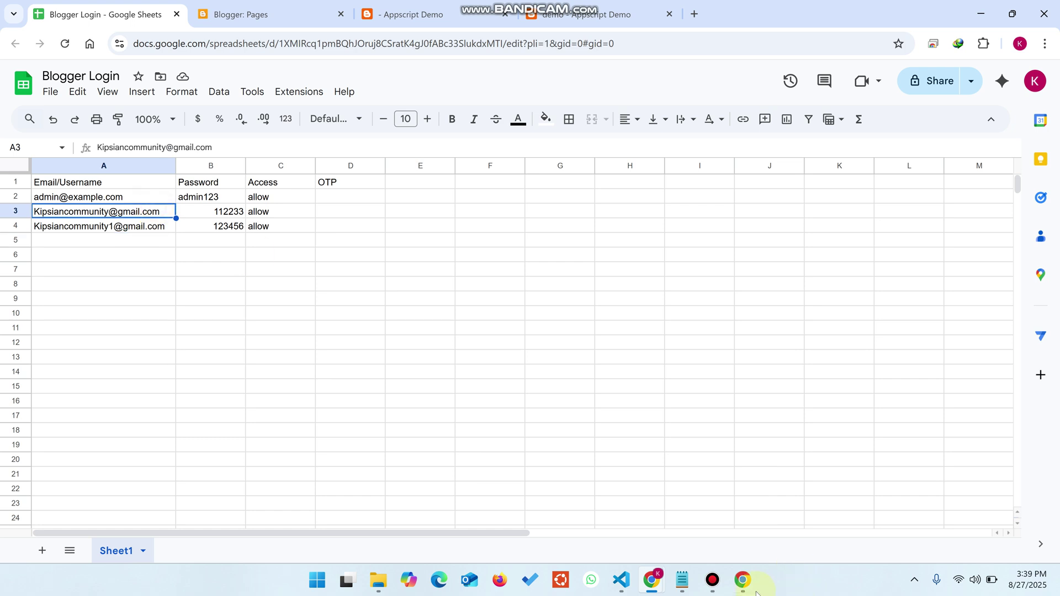
click(745, 581)
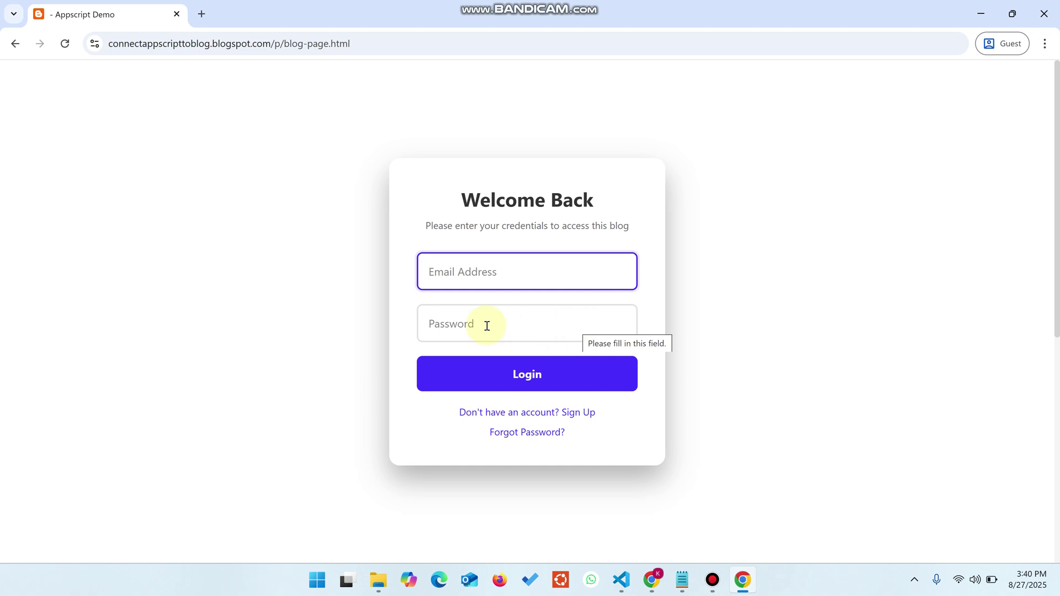
Step: Request a password reset code for the account email pasted from clipboard history
click(526, 431)
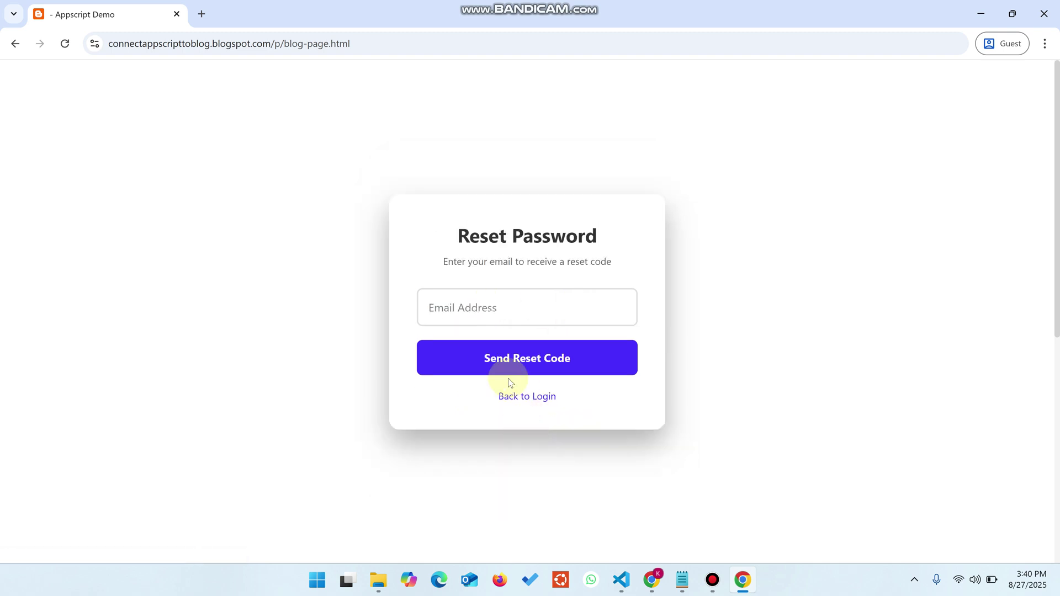
click(496, 311)
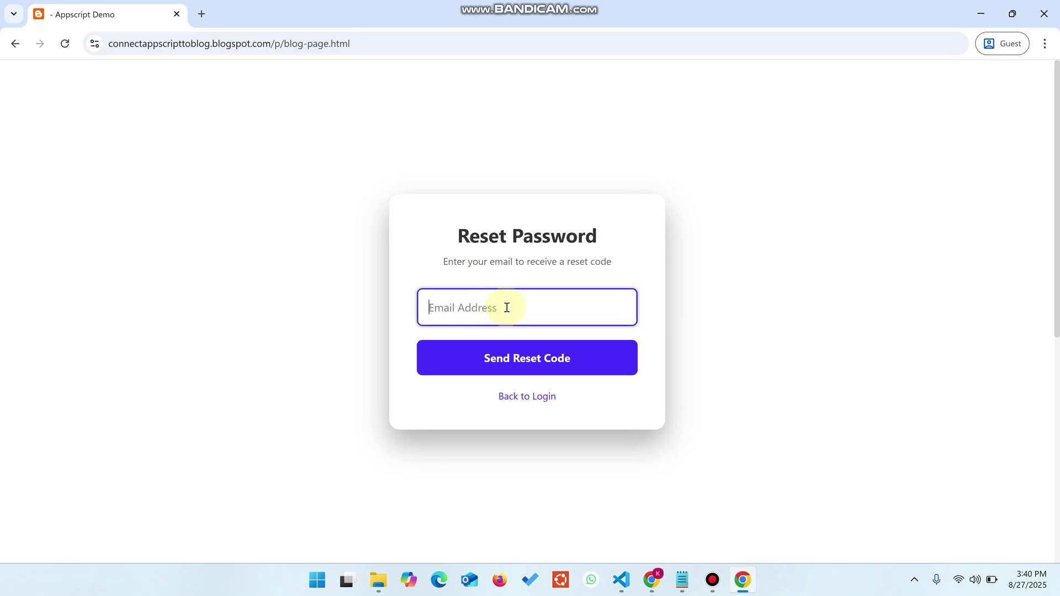
key(super+v)
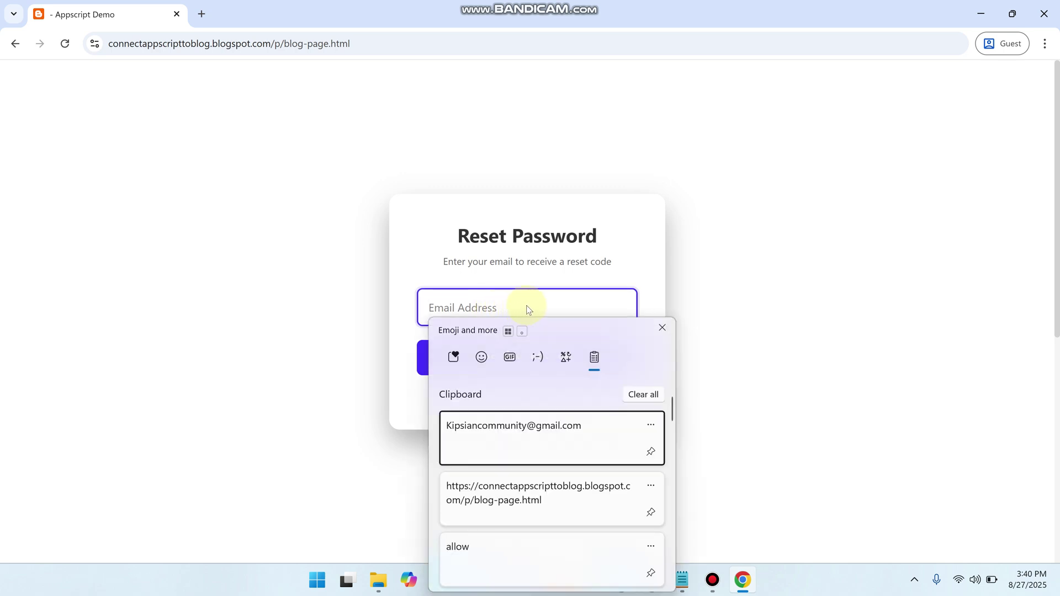
click(535, 439)
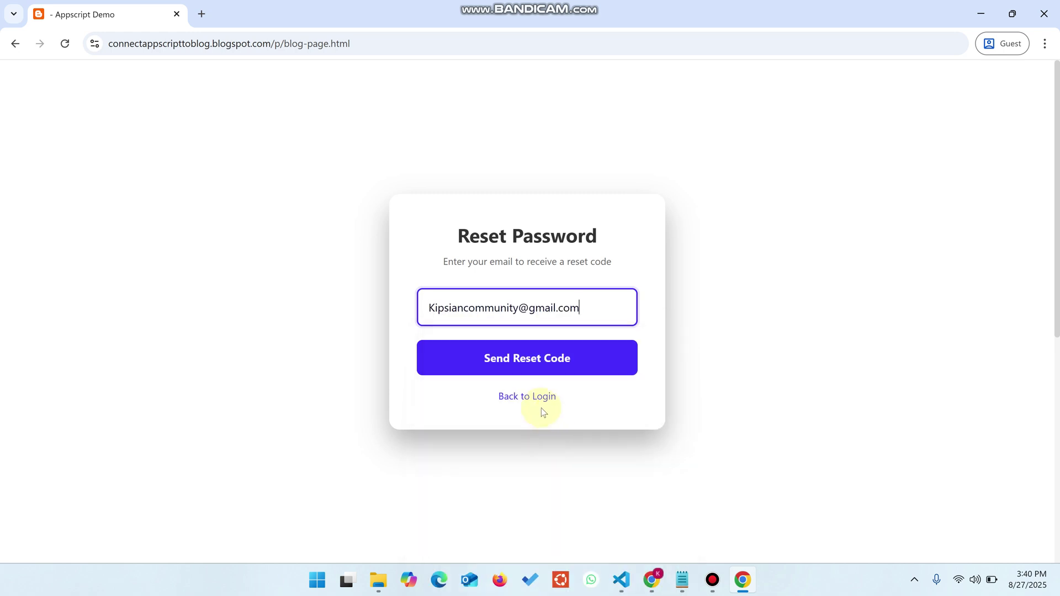
click(543, 367)
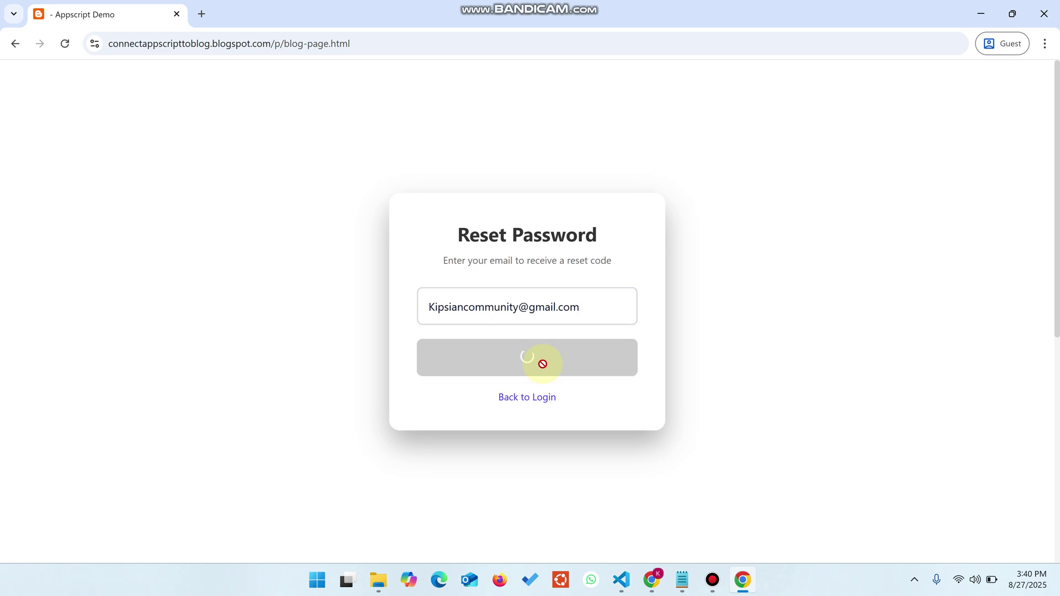
Step: Dismiss the accidentally opened Start menu and bring the Gmail inbox window forward
key(super)
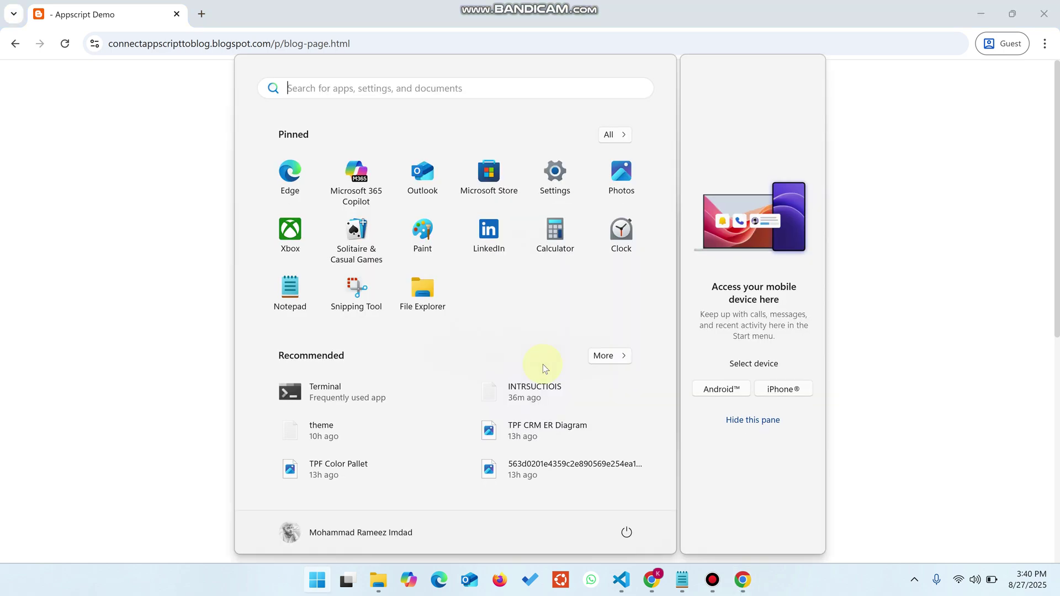
click(46, 177)
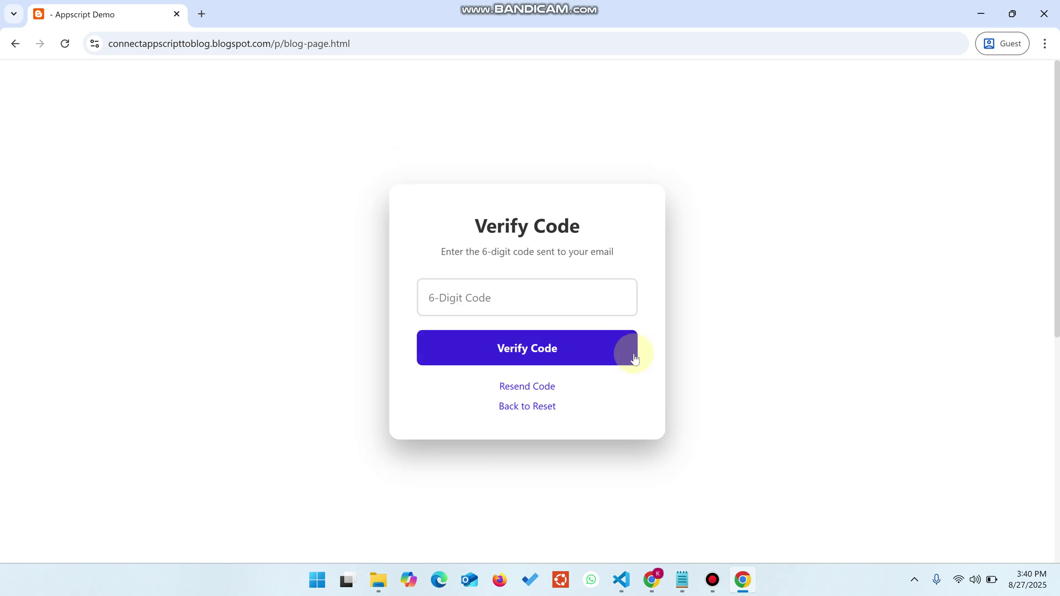
mouse_move(652, 579)
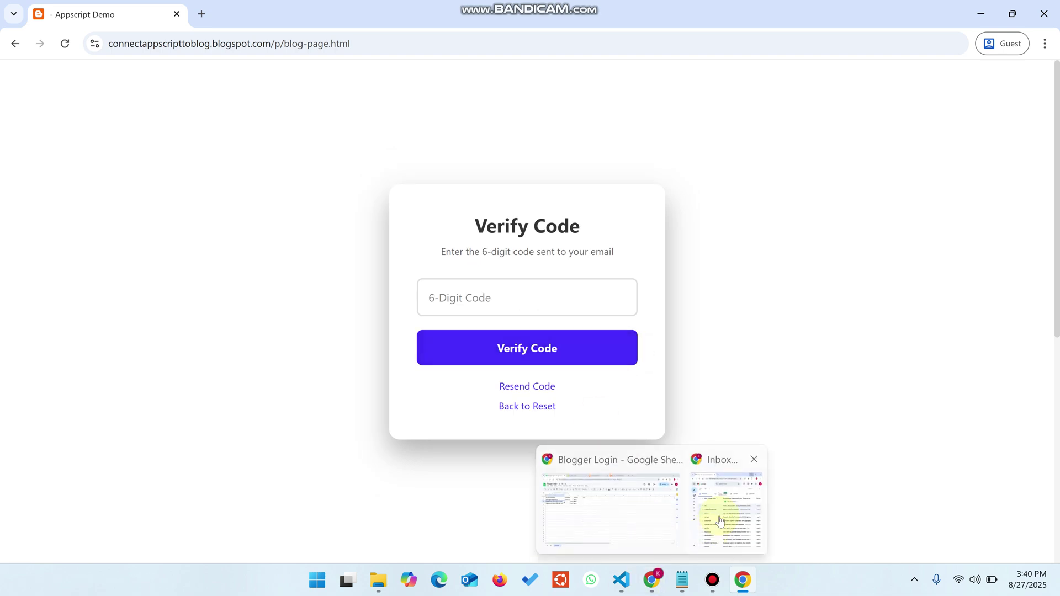
click(734, 505)
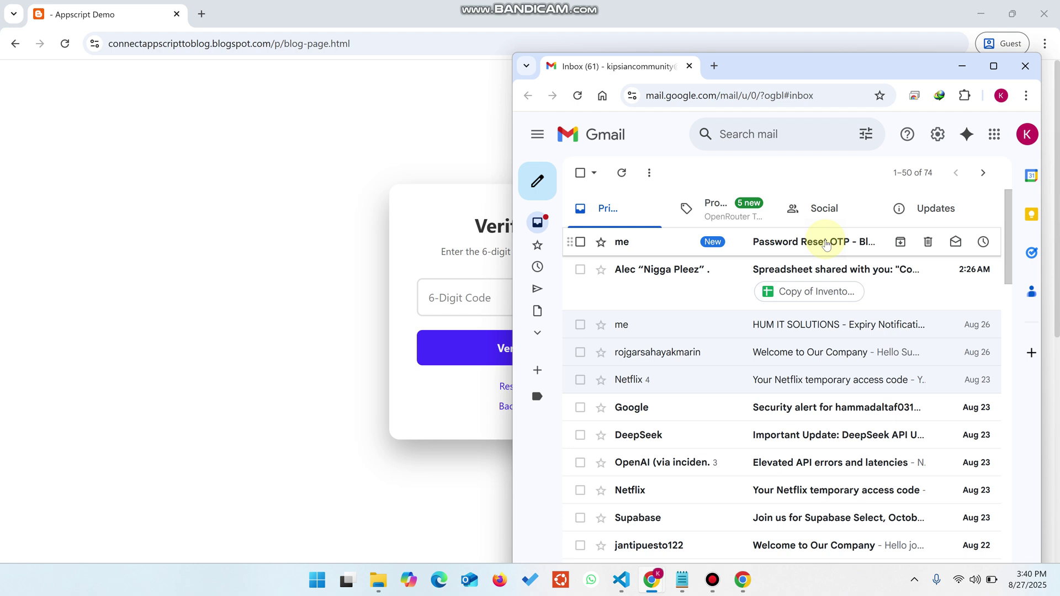
Step: Copy the code from the Password Reset OTP email and submit it in the blog's 6-Digit Code field
click(754, 255)
drag(787, 343, 754, 343)
key(ctrl+c)
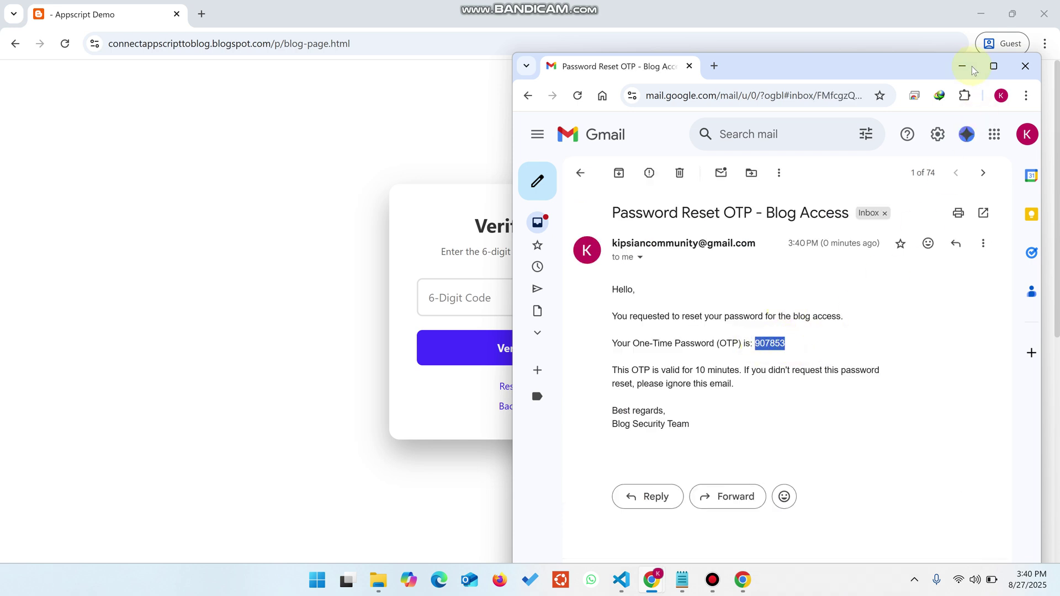
click(496, 298)
click(495, 298)
key(ctrl+v)
click(538, 349)
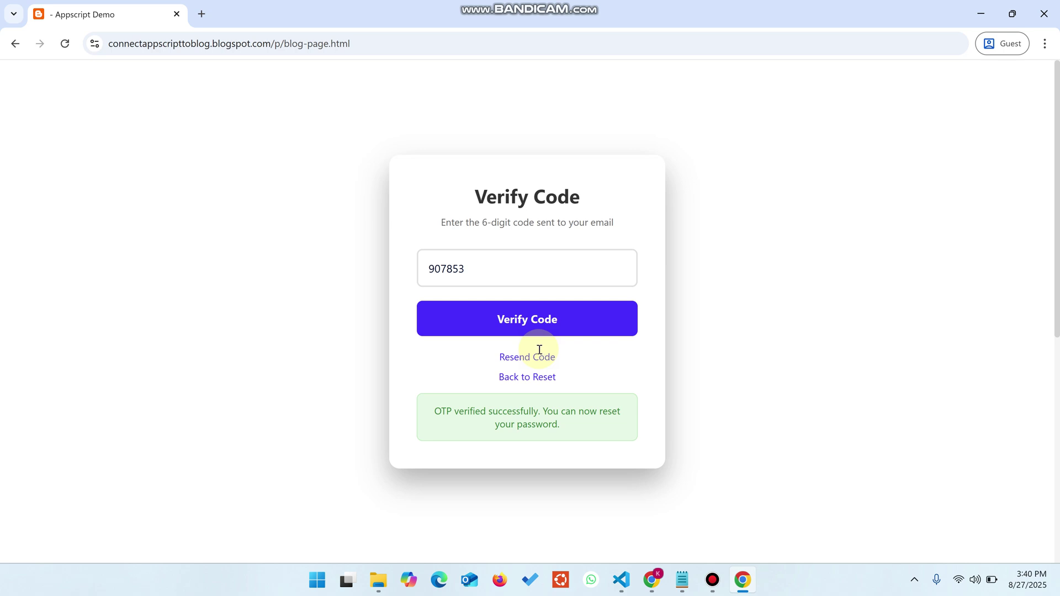
Step: Enter the new password in New Password and Confirm New Password, then submit Update Password
click(482, 294)
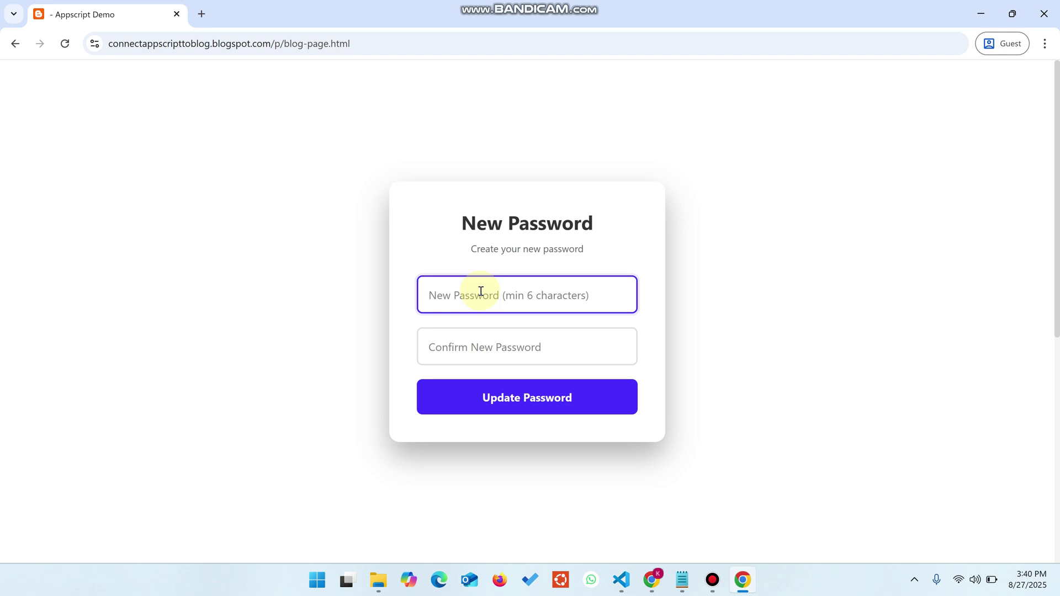
text(12345)
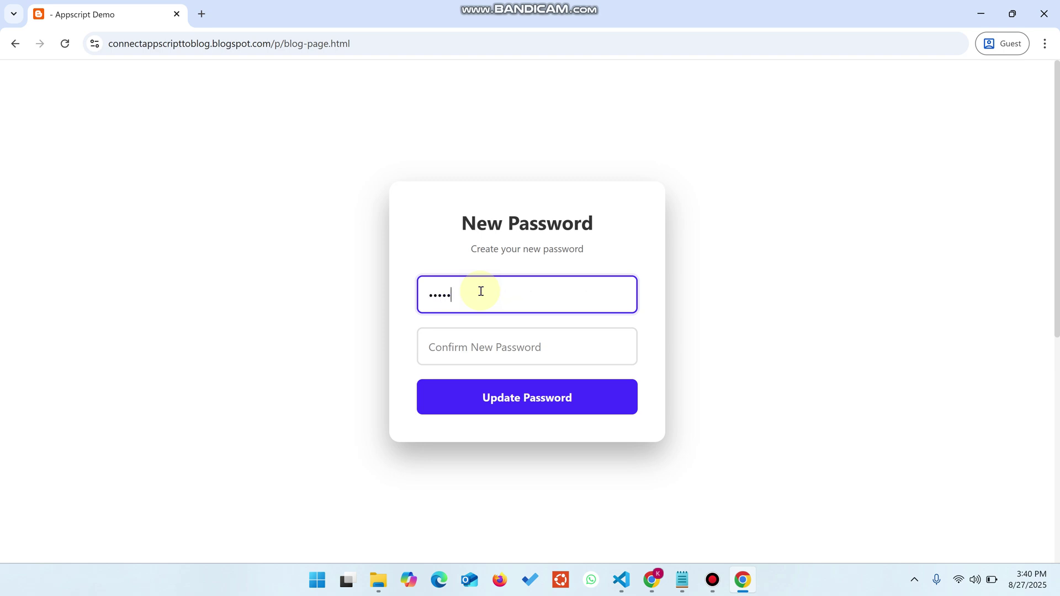
text(6)
click(492, 348)
click(537, 403)
mouse_move(652, 579)
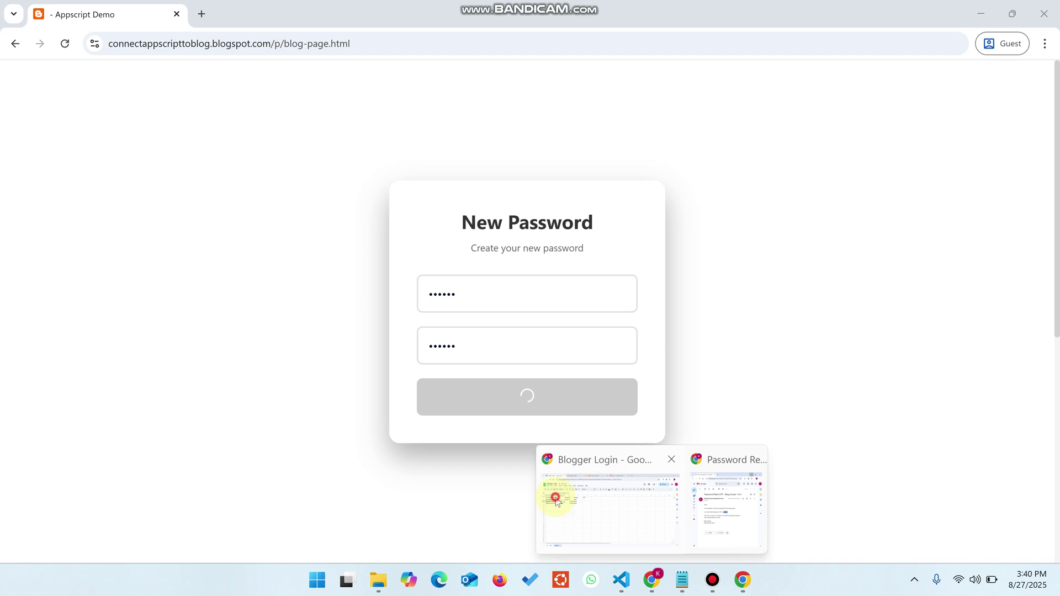
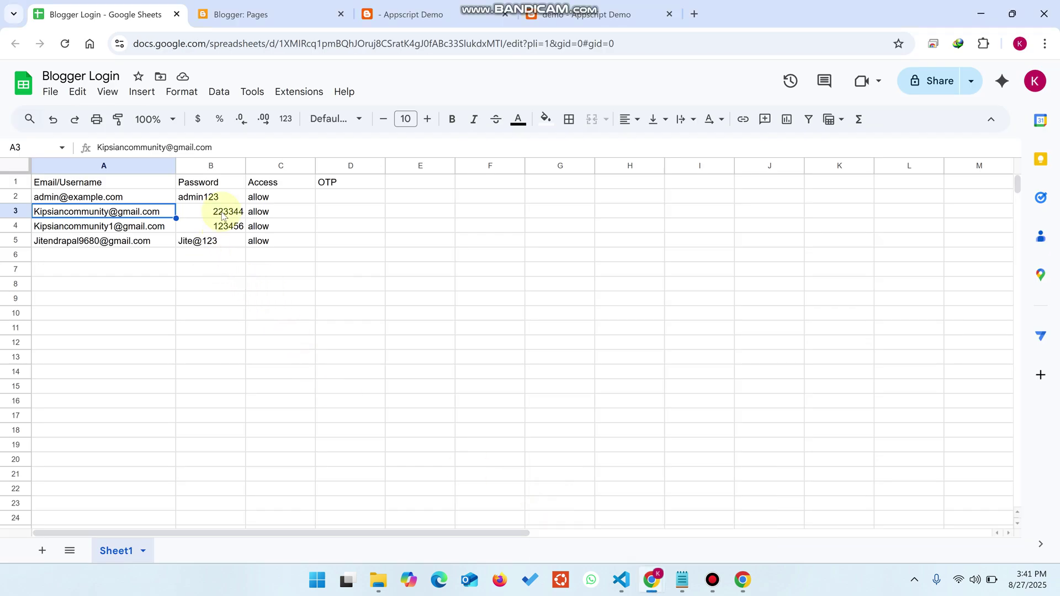
Step: Select the password in cell B3 of the Blogger Login user list
click(227, 214)
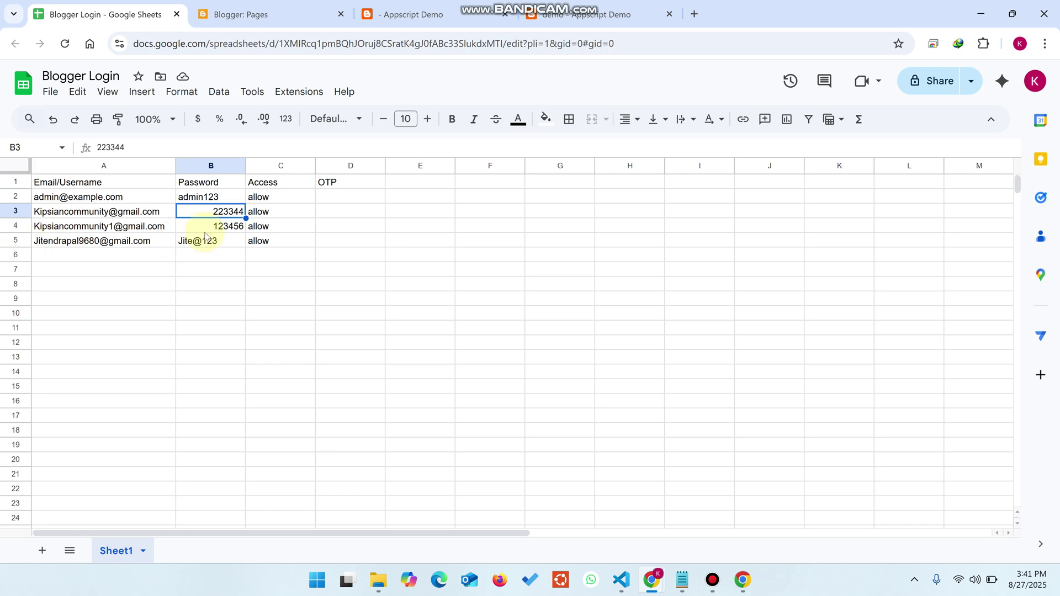
Step: Look over the live blog and its demo post page
click(420, 5)
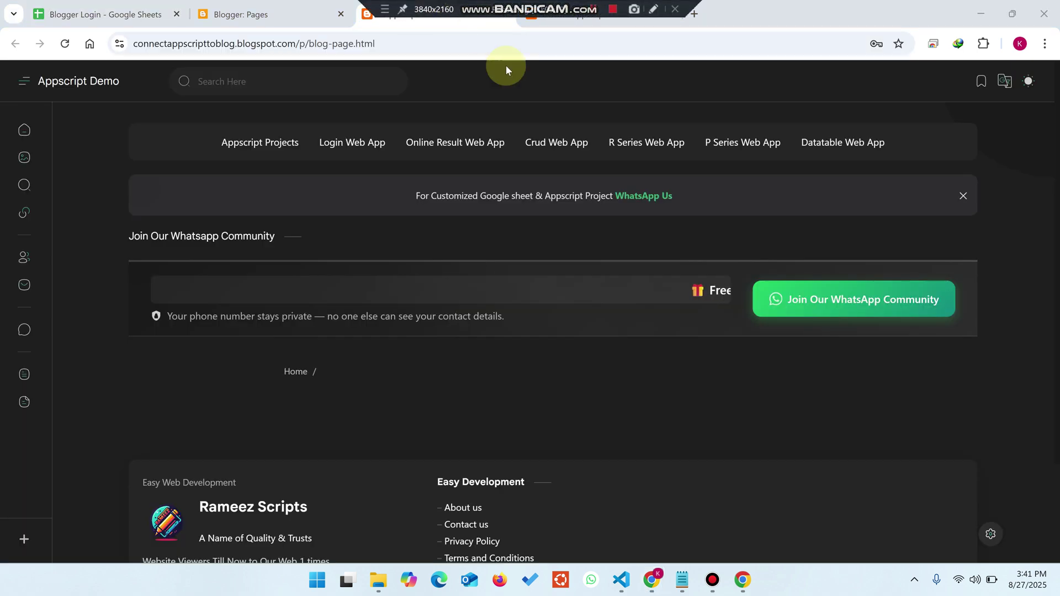
click(574, 5)
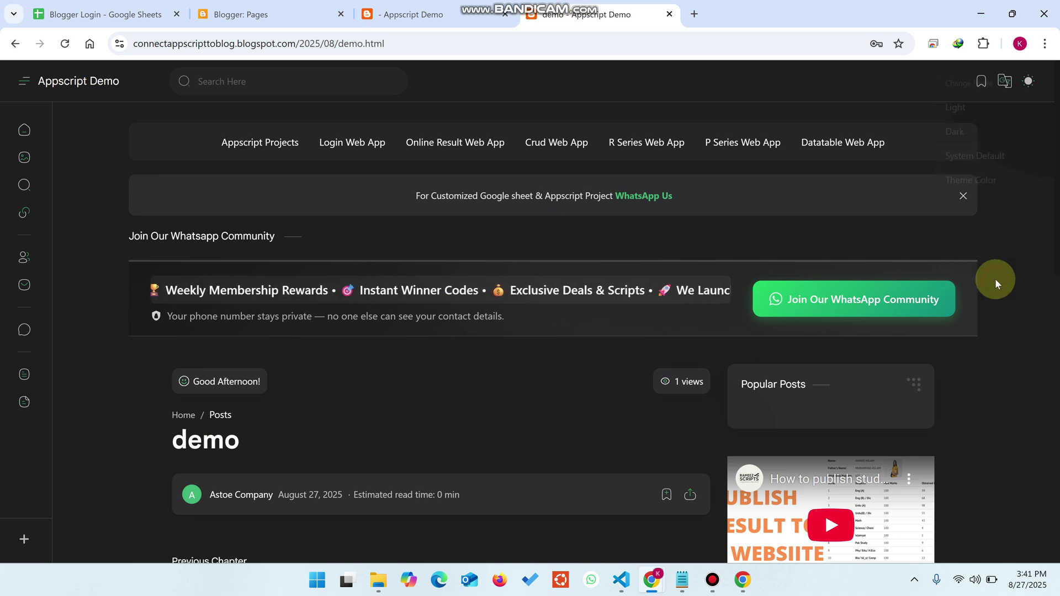
scroll(1009, 290, down, 6)
scroll(1012, 292, up, 6)
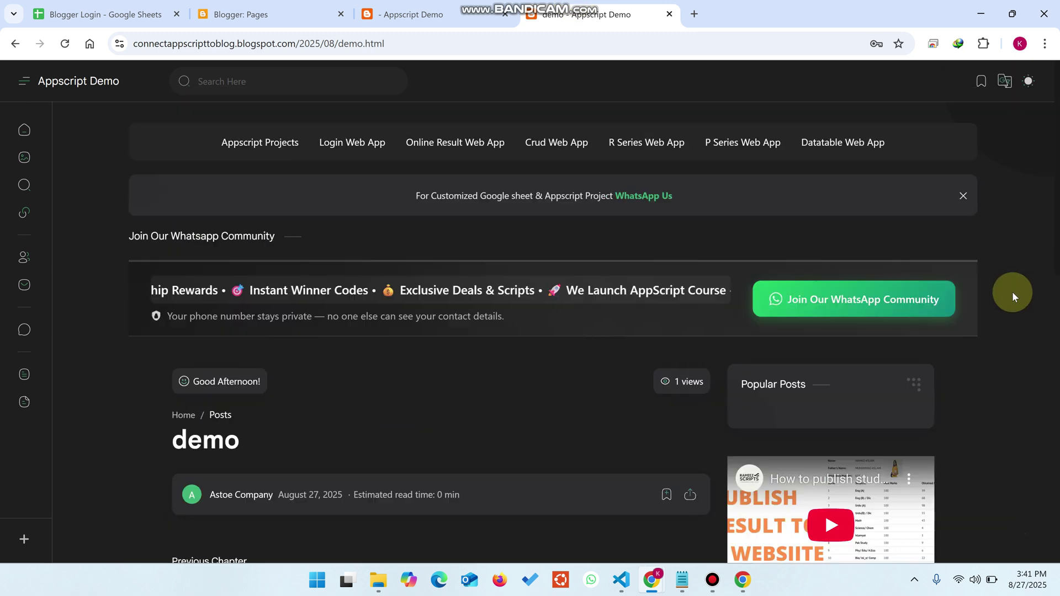
Step: Show the Blogger Posts list, close the demo post tab, and bring up VS Code
click(294, 4)
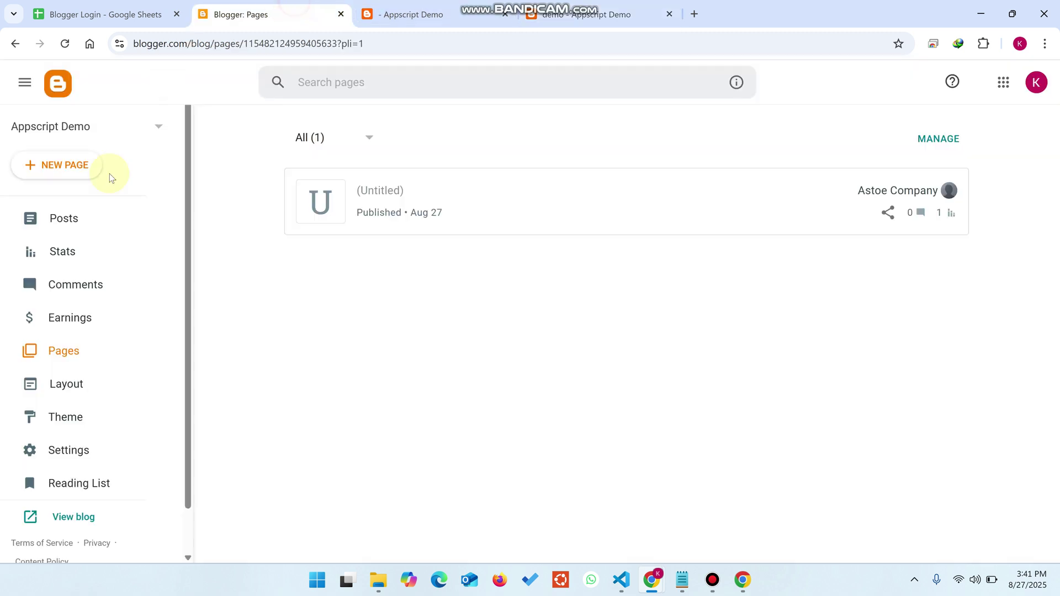
click(80, 226)
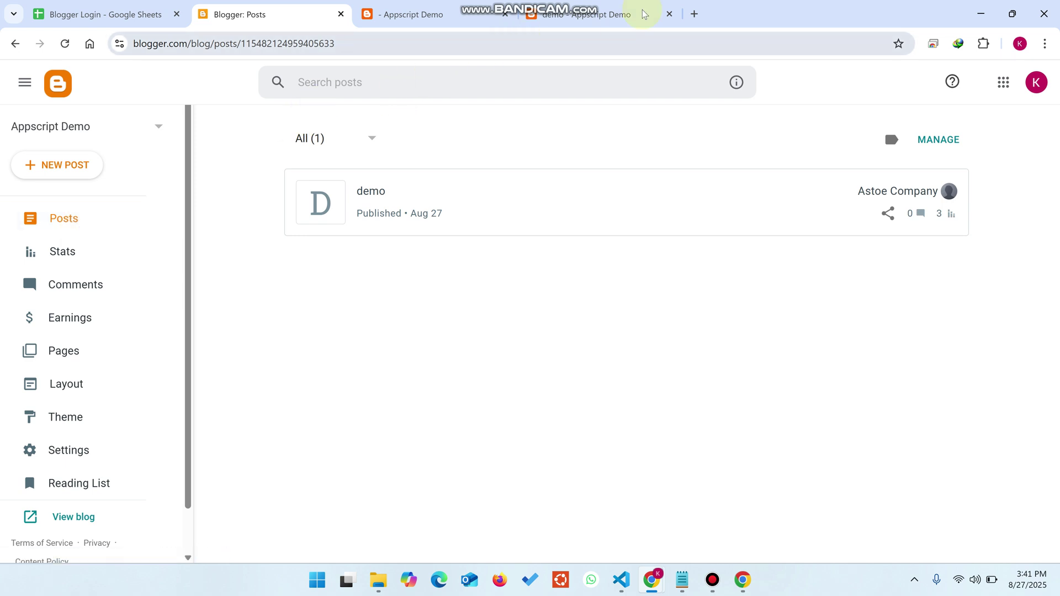
click(666, 14)
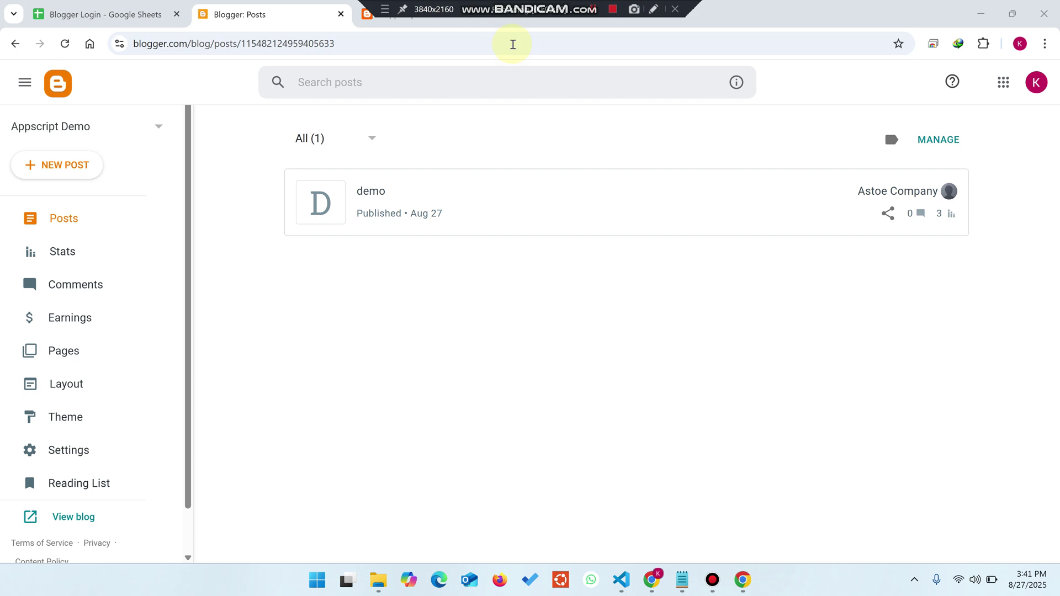
click(621, 580)
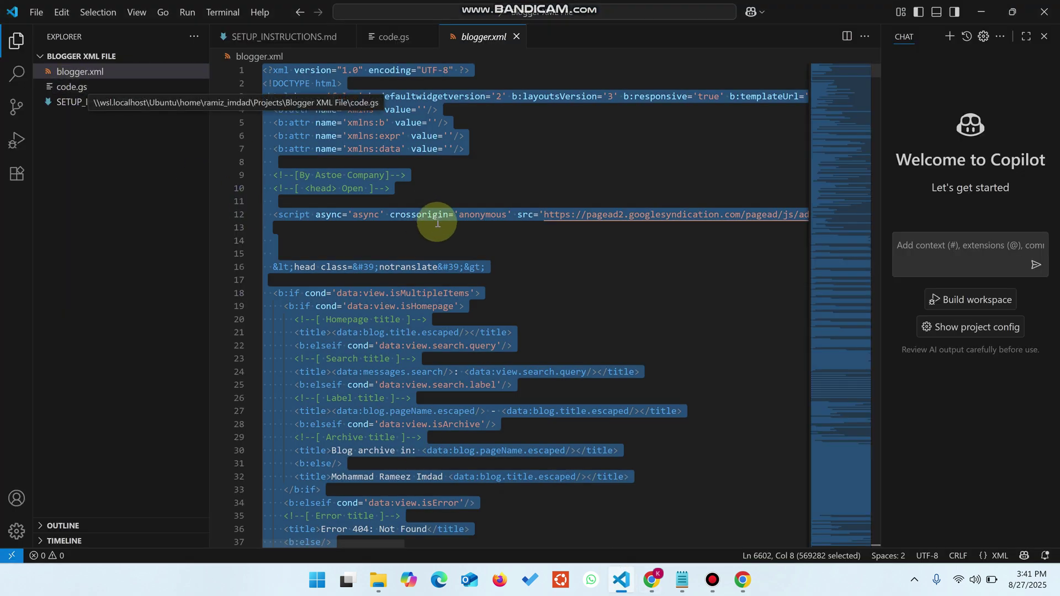
Step: Select the entire code.gs script in VS Code, then return to the Blogger Login spreadsheet
click(78, 87)
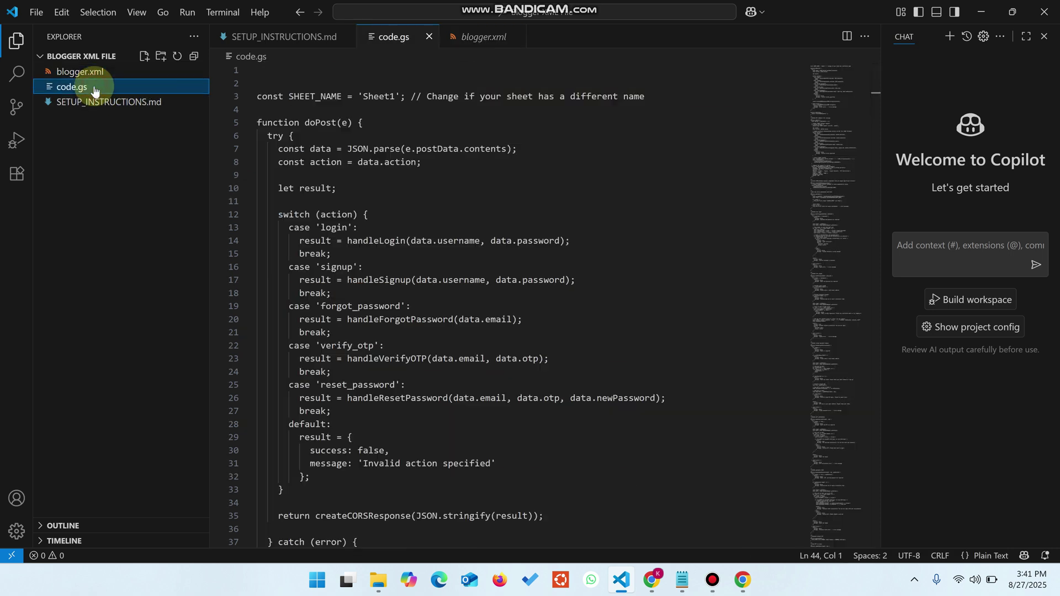
click(568, 240)
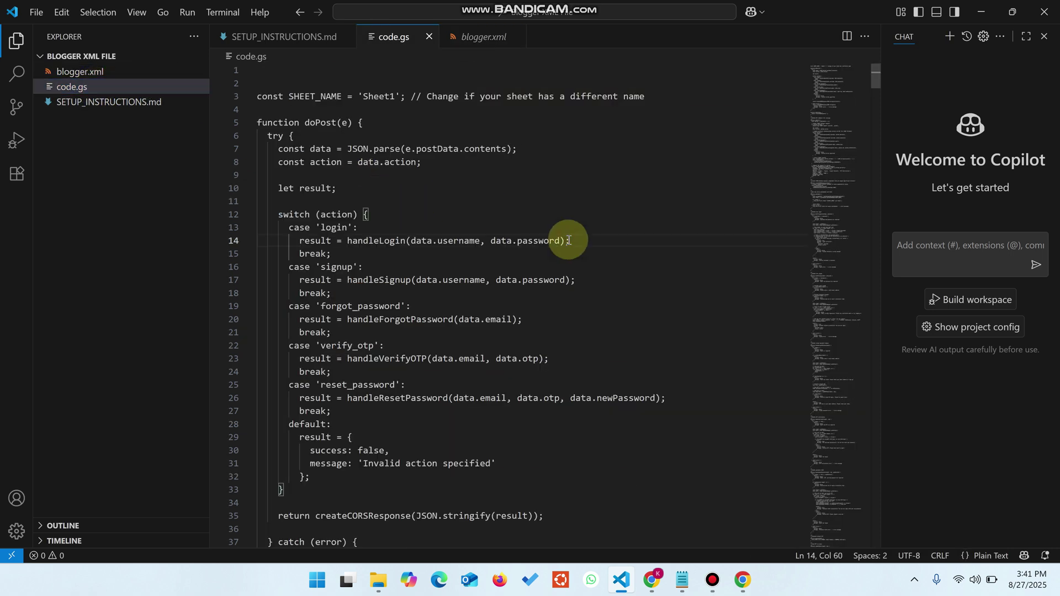
key(ctrl+a)
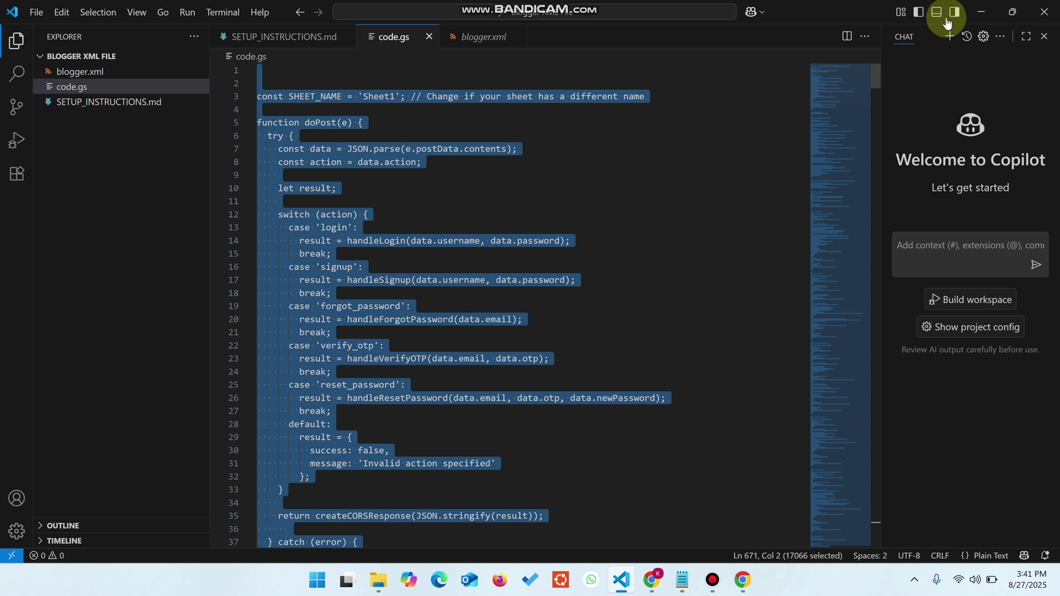
click(981, 12)
click(91, 25)
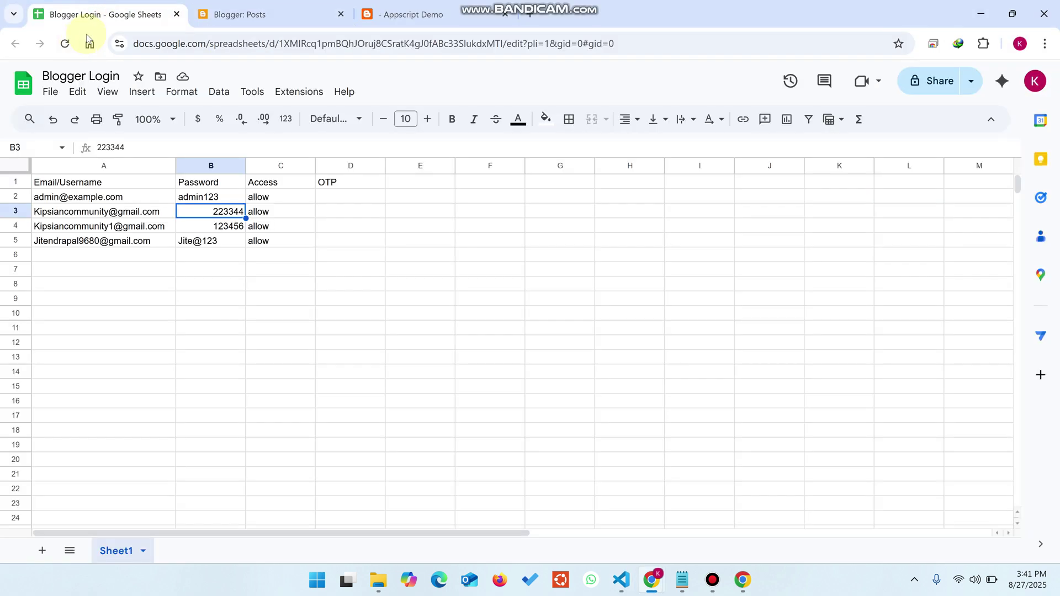
Step: Clear user rows A4:D5 and open the sheet's Apps Script project from Extensions
drag(343, 244, 72, 226)
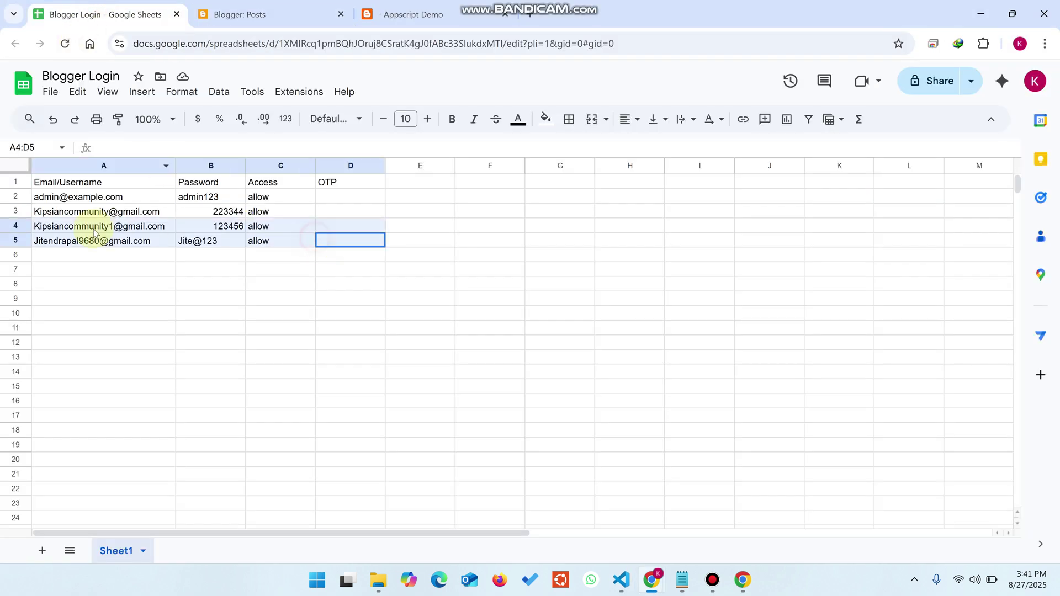
key(Delete)
click(270, 341)
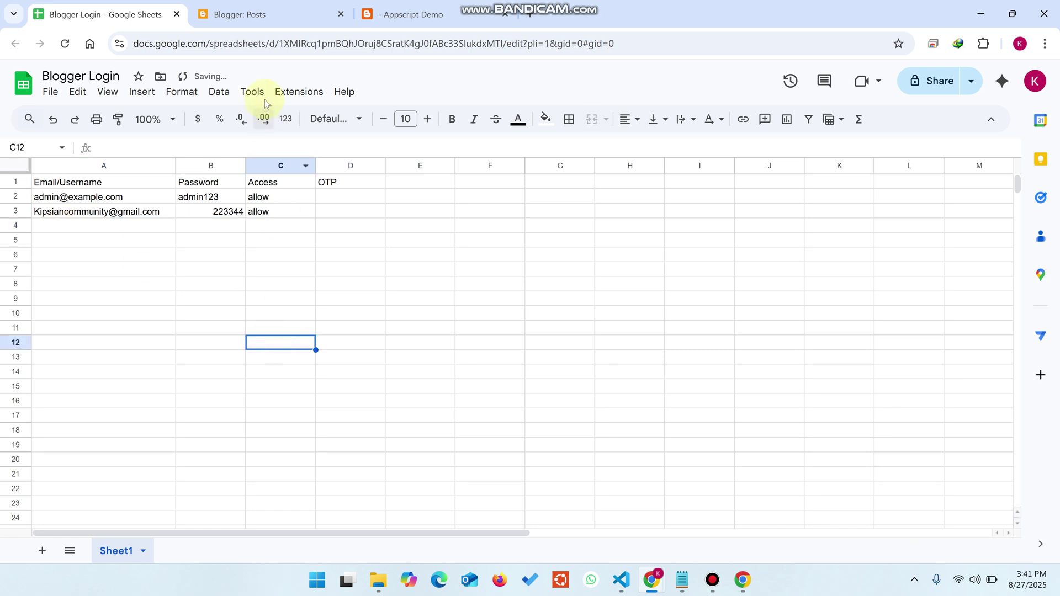
click(291, 94)
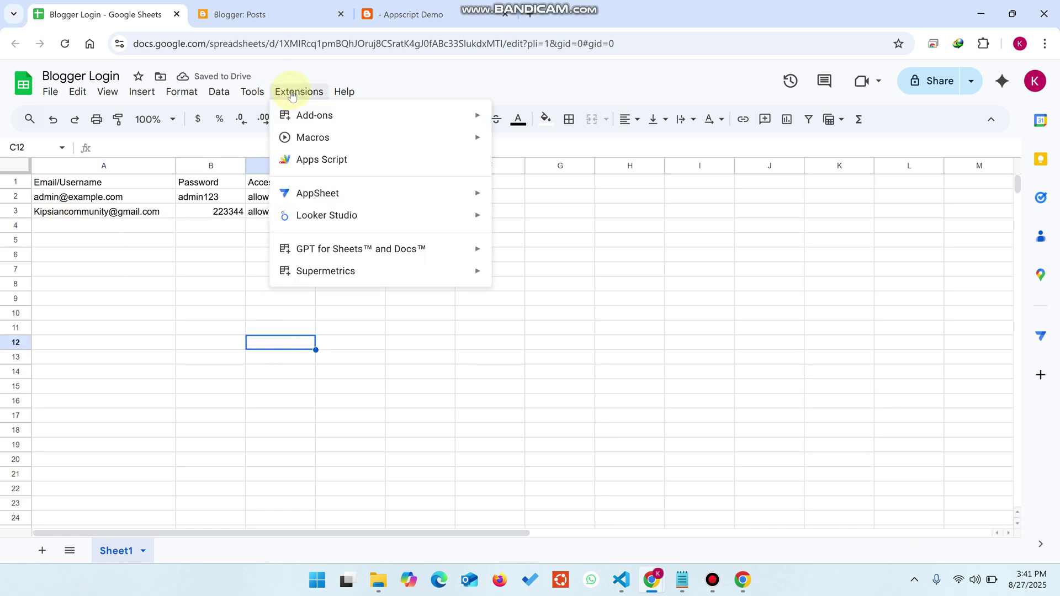
click(334, 160)
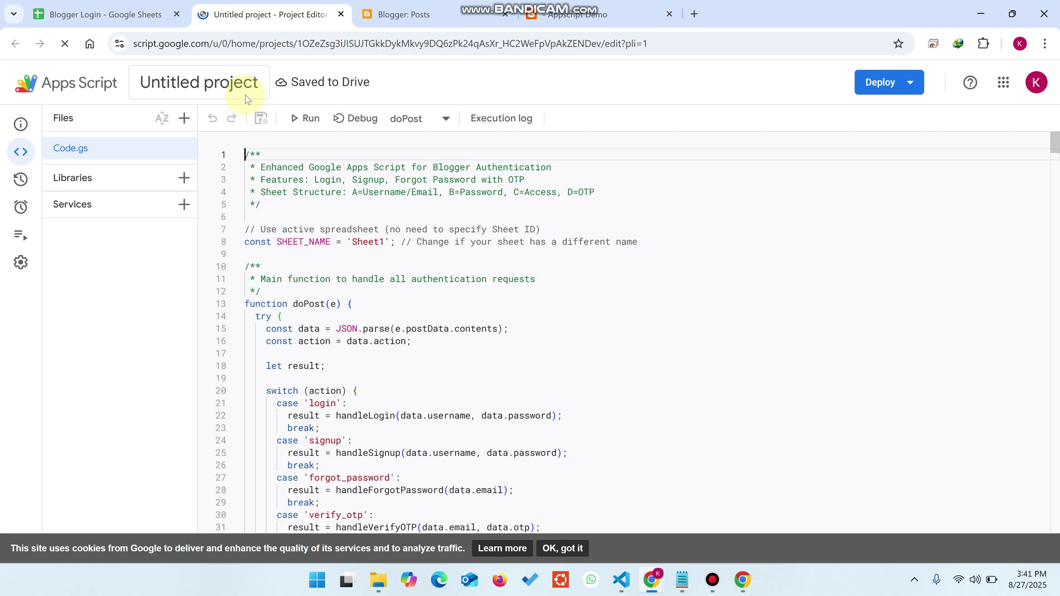
Step: Paste the code.gs script over the existing Apps Script code and select 'Sheet1' on line 3
click(434, 209)
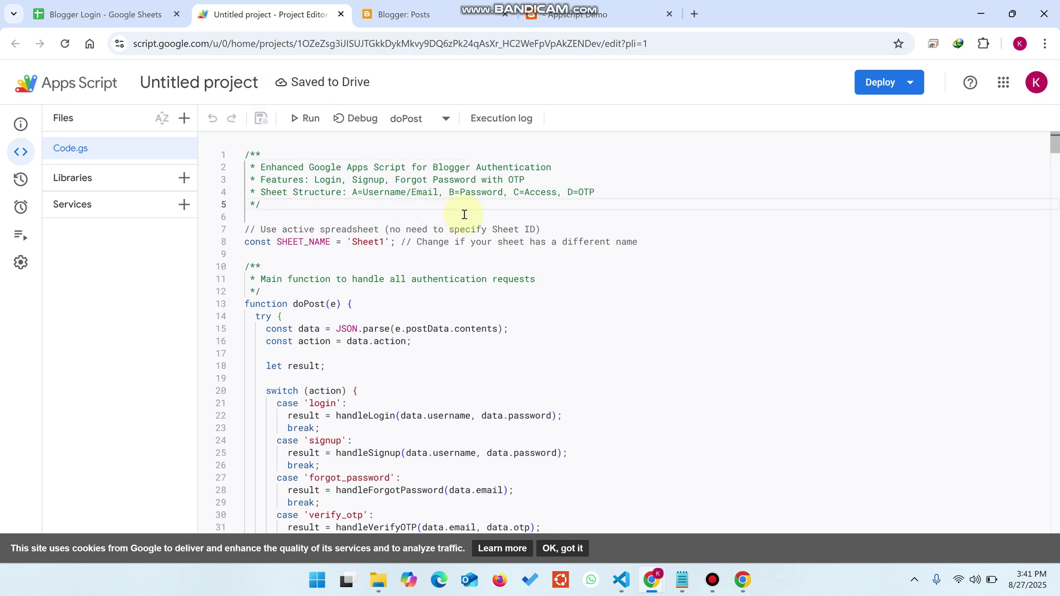
key(ctrl+a)
key(ctrl+v)
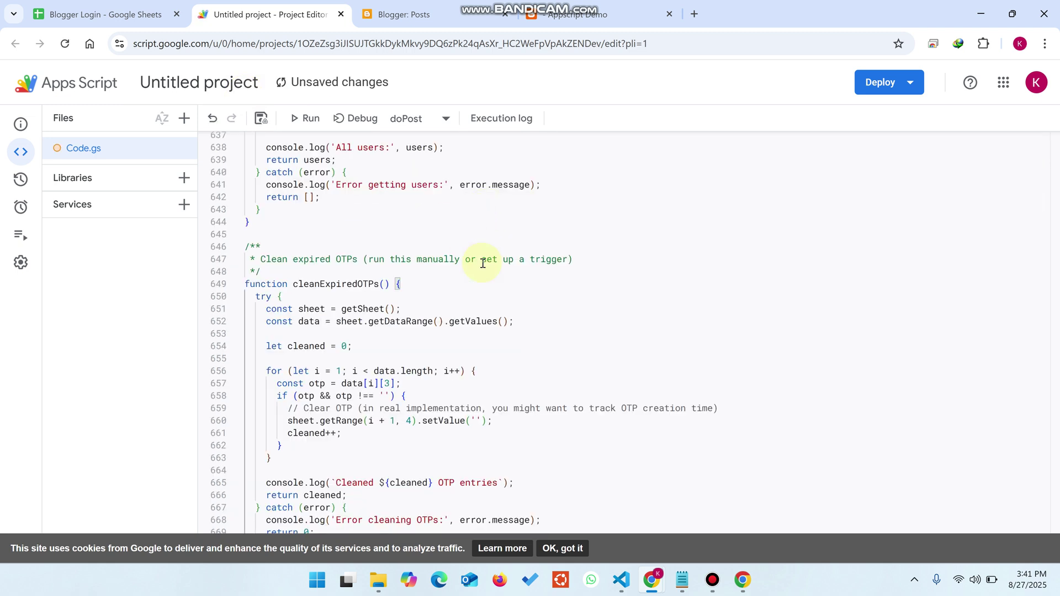
click(577, 558)
drag(1051, 563, 1057, 60)
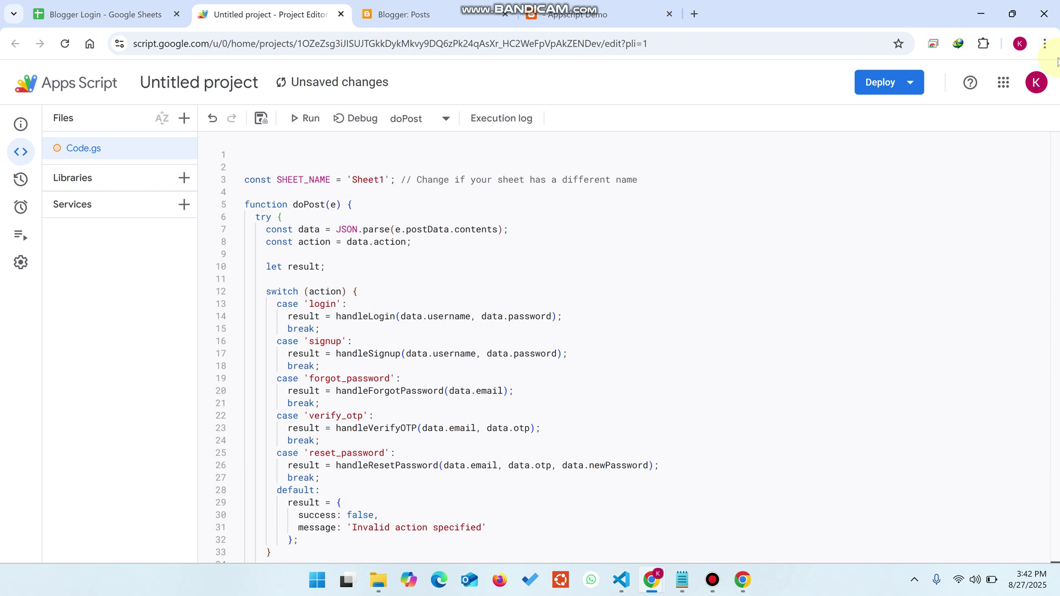
double_click(379, 180)
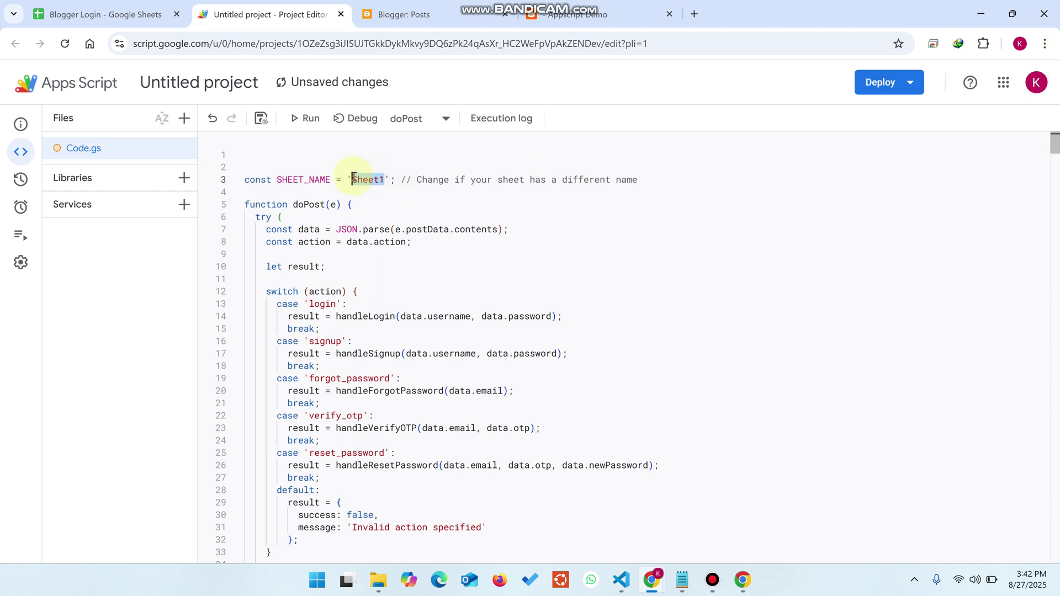
click(105, 14)
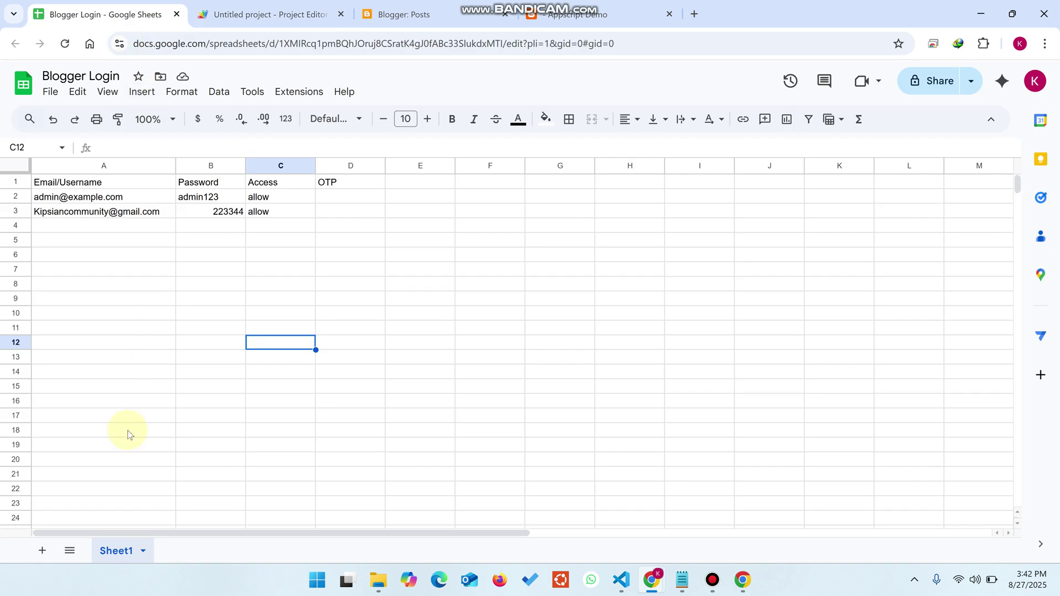
Step: Rename the Sheet1 tab to Login, then go to the Blogger Posts list
double_click(119, 552)
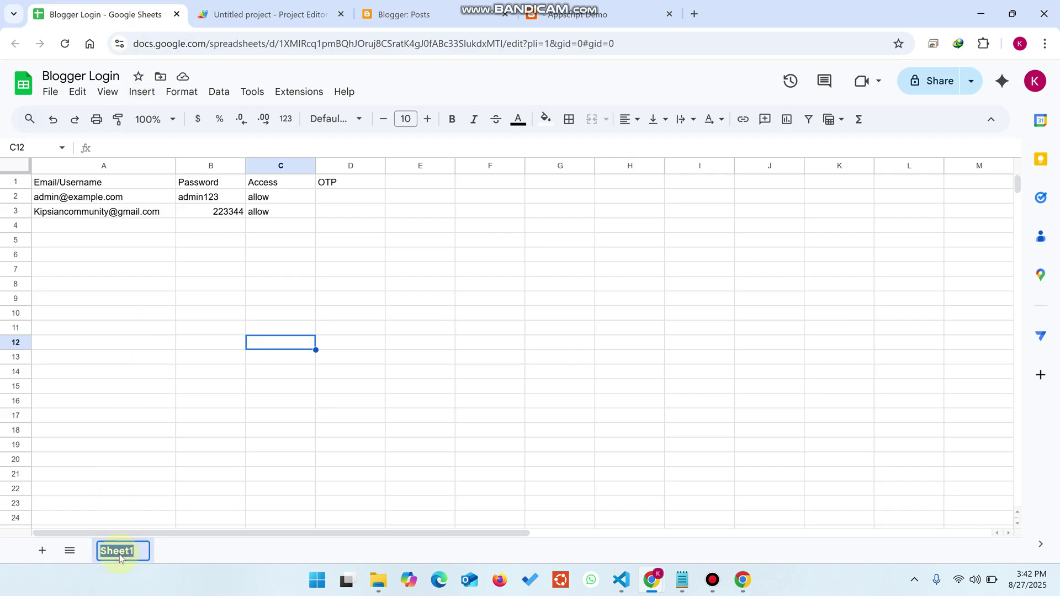
click(163, 441)
double_click(121, 552)
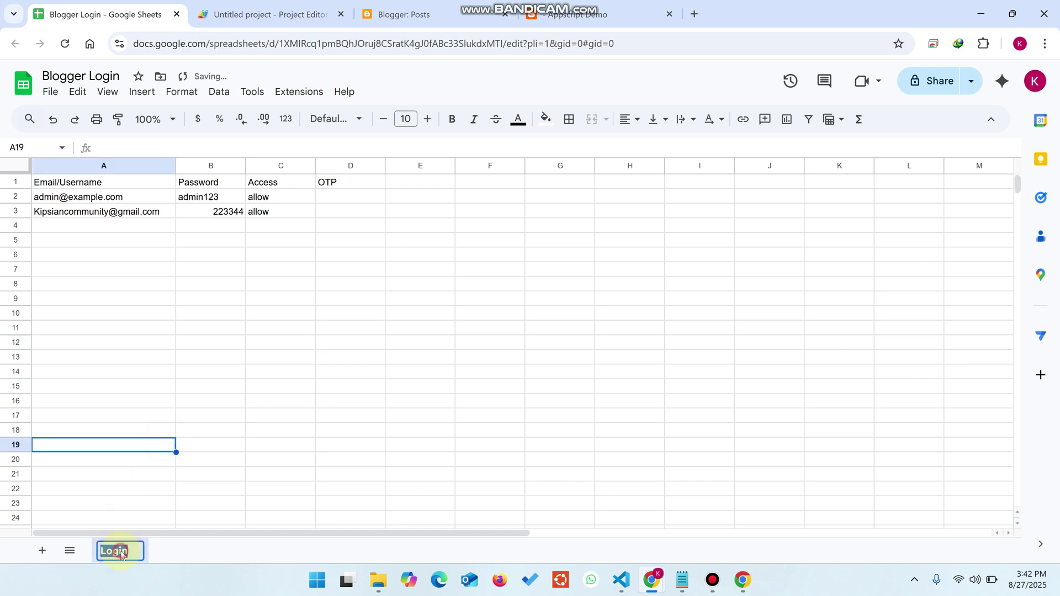
click(442, 401)
click(419, 13)
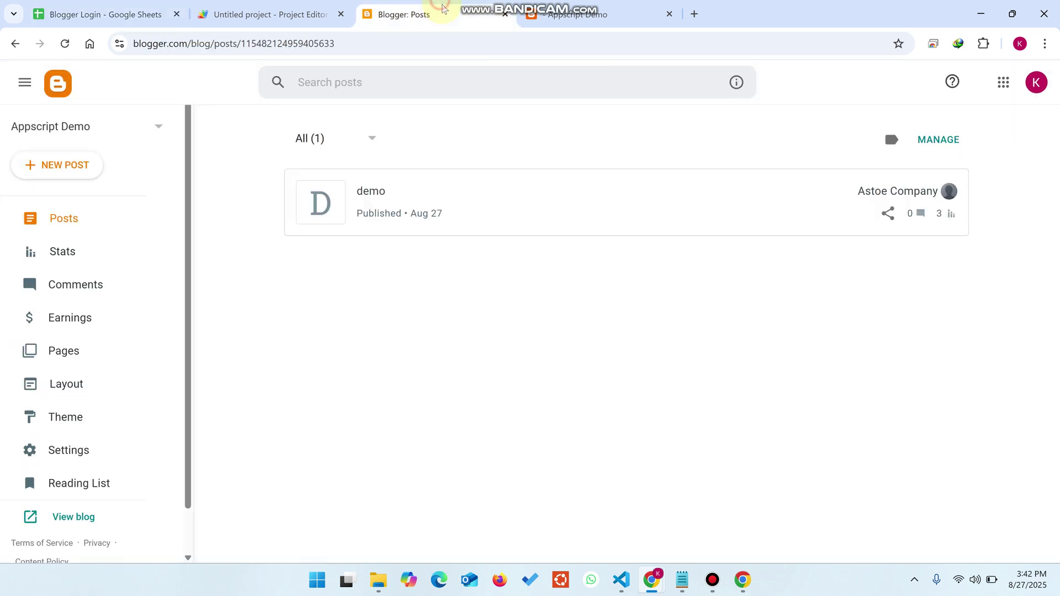
Step: Change SHEET_NAME on line 3 from 'Sheet1' to 'Login' and save the project
click(264, 7)
double_click(366, 180)
text(Login)
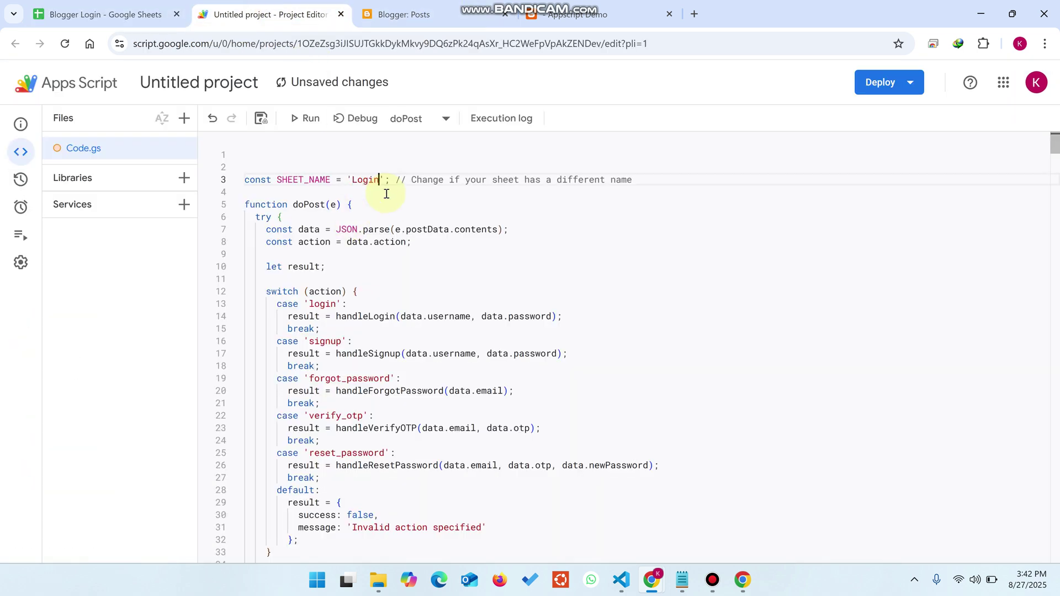
click(262, 119)
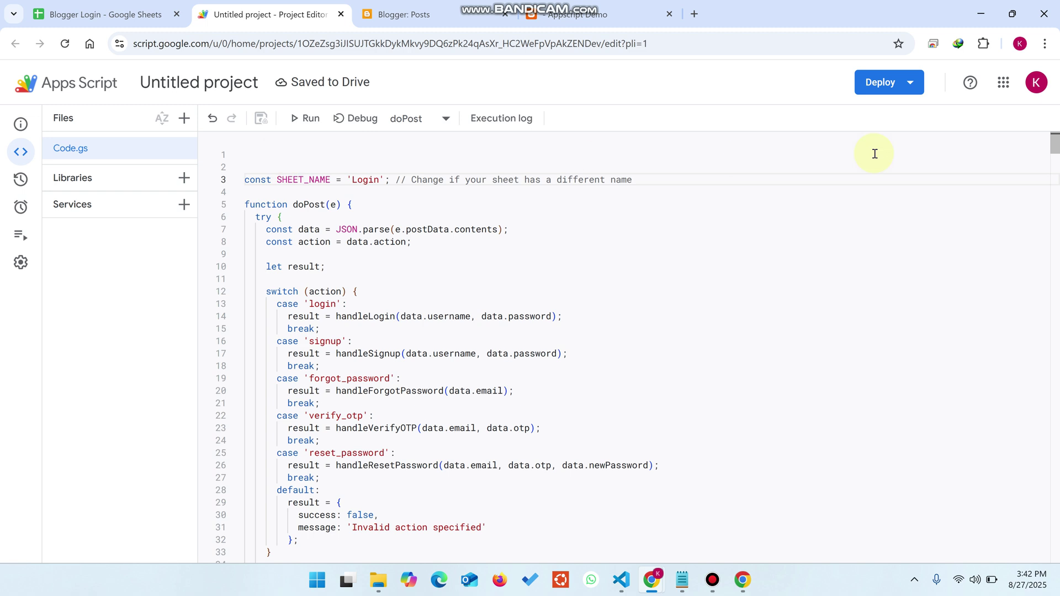
click(908, 83)
Step: Deploy a new web app version accessible to Anyone and copy its web app URL
click(916, 115)
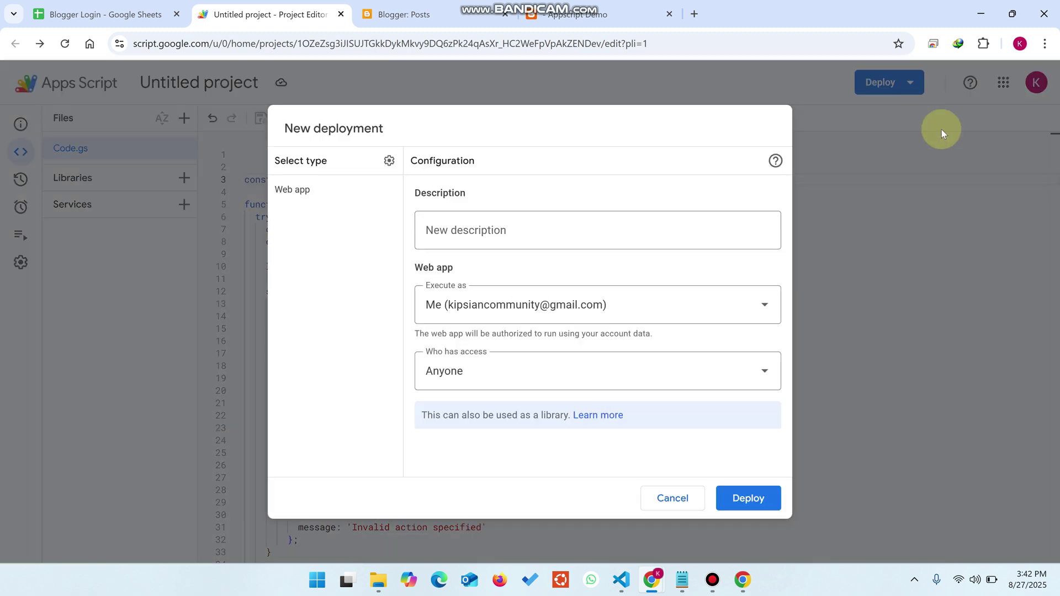
click(485, 376)
click(461, 461)
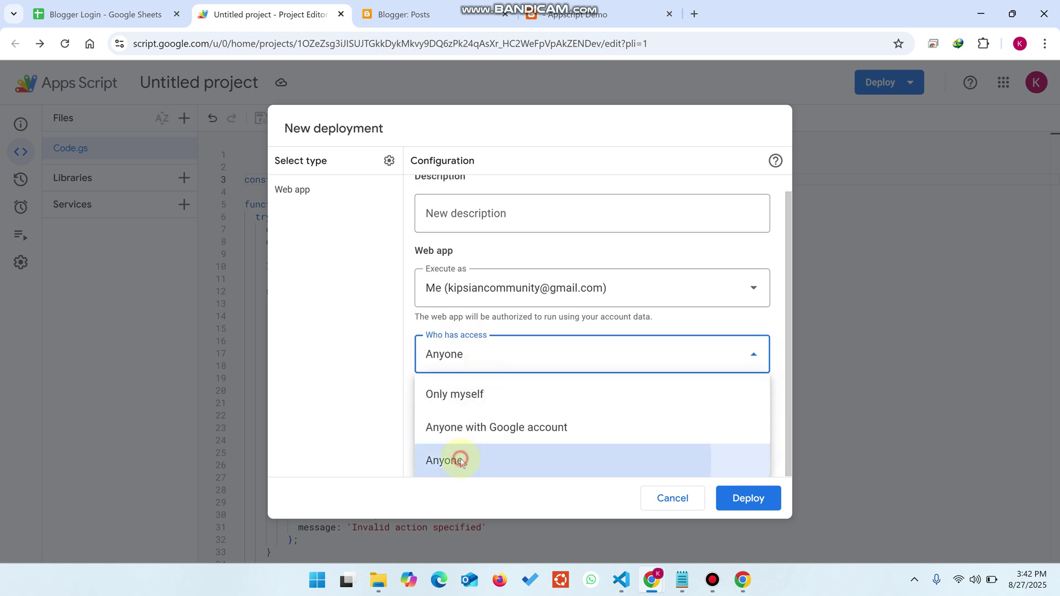
click(739, 496)
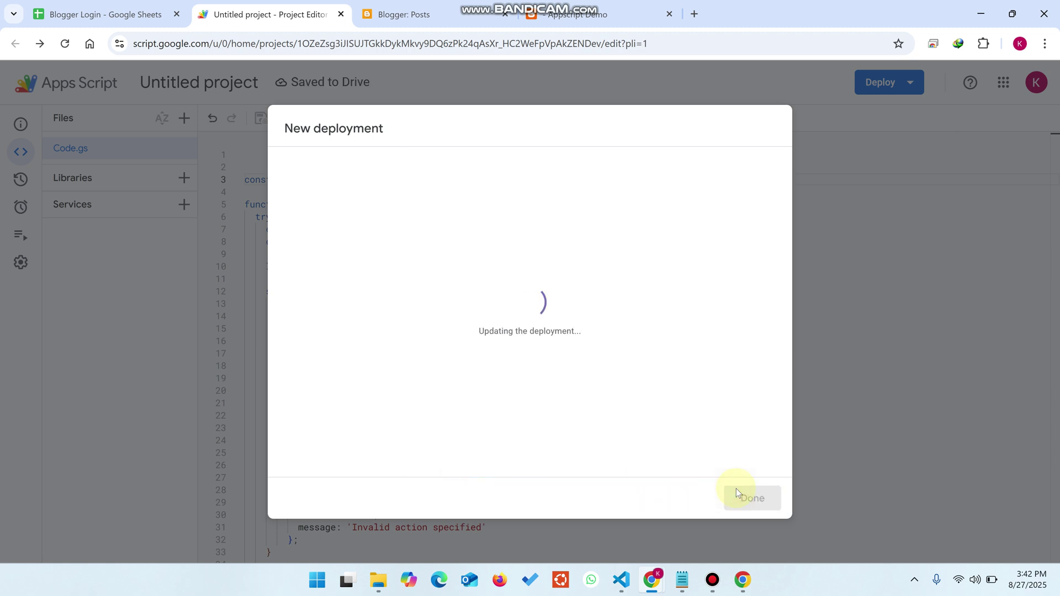
click(318, 375)
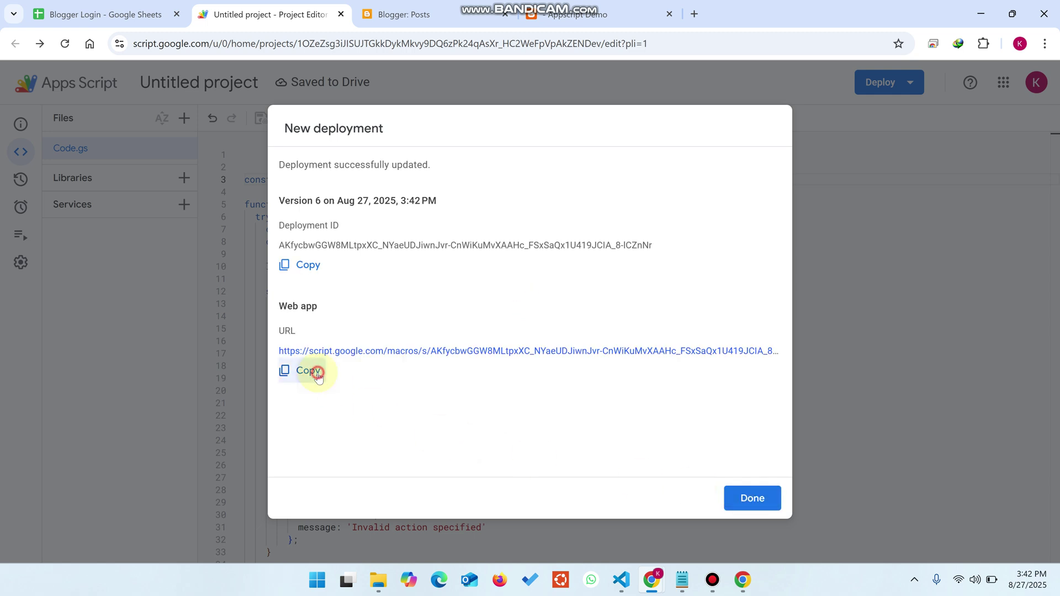
click(303, 371)
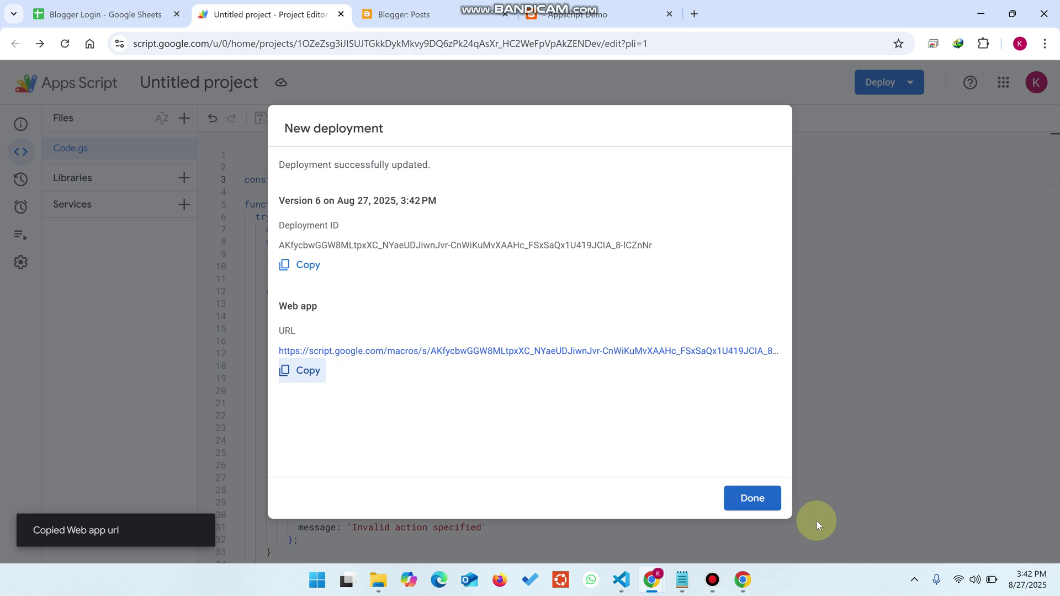
click(753, 498)
click(415, 6)
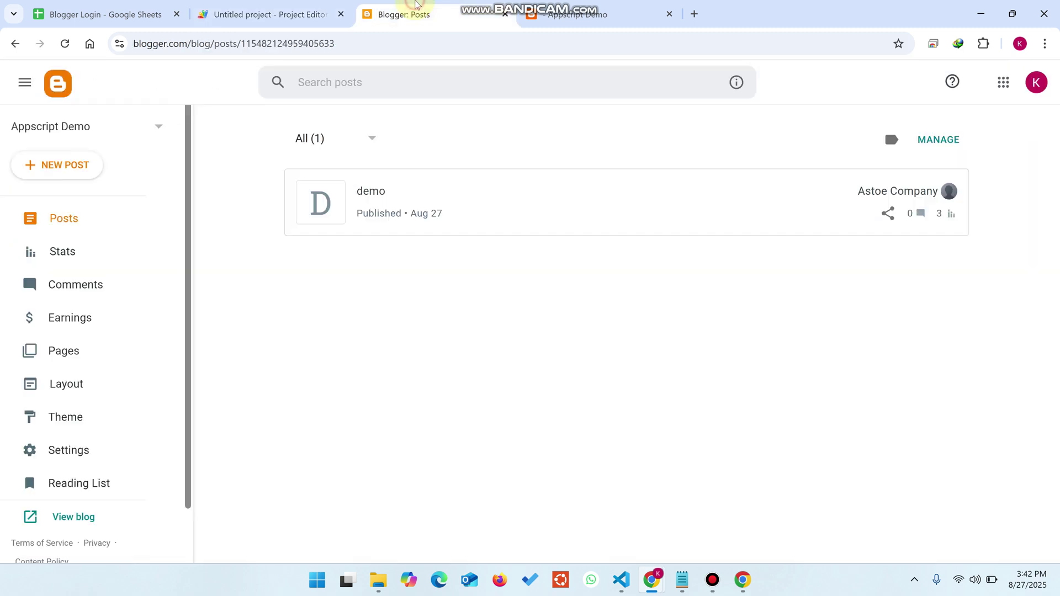
Step: Create a blog titled howtoconnectloginwithsheet at howtoconnectloginwithsheet.blogspot.com
click(114, 128)
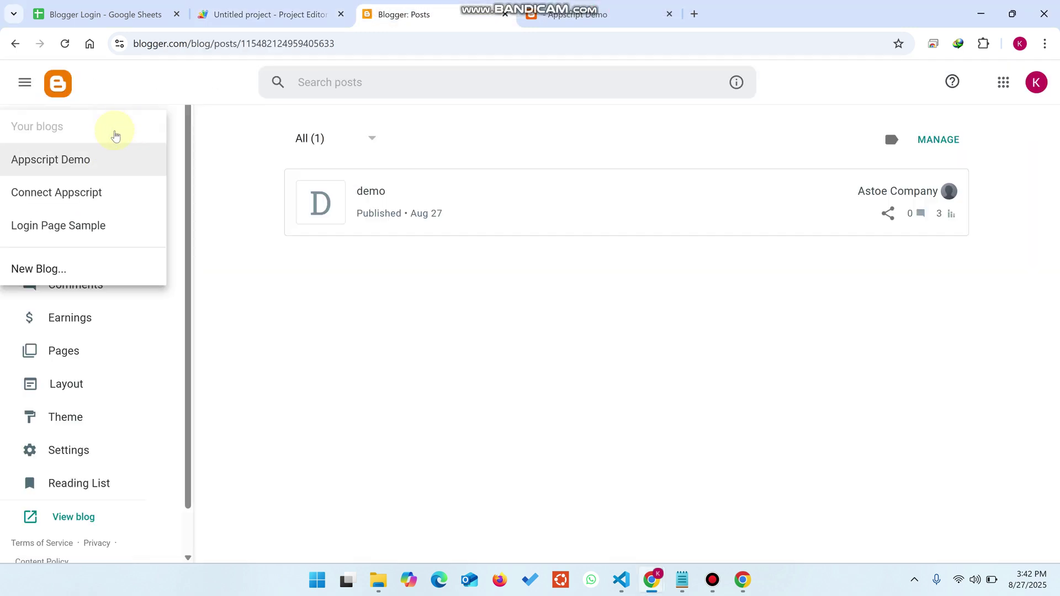
scroll(64, 230, down, 1)
click(55, 221)
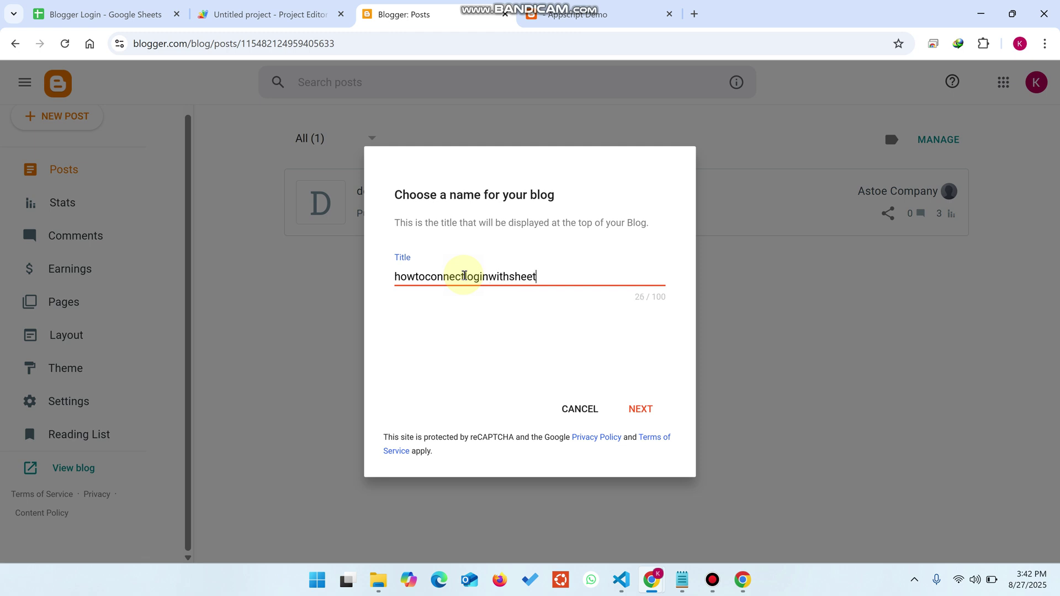
key(ctrl+a)
key(ctrl+c)
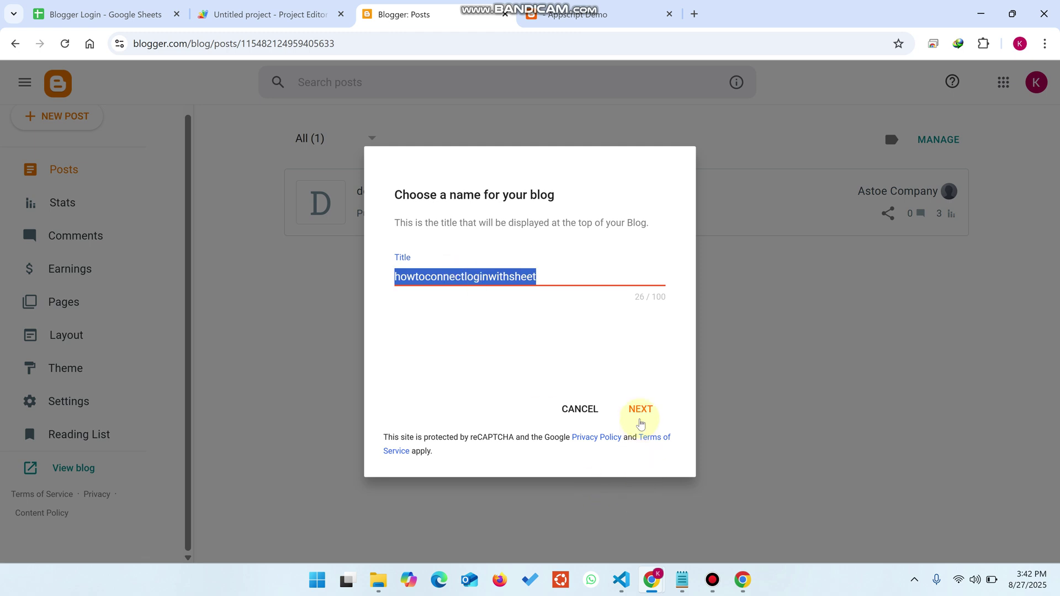
click(641, 410)
click(427, 269)
key(ctrl+v)
click(432, 355)
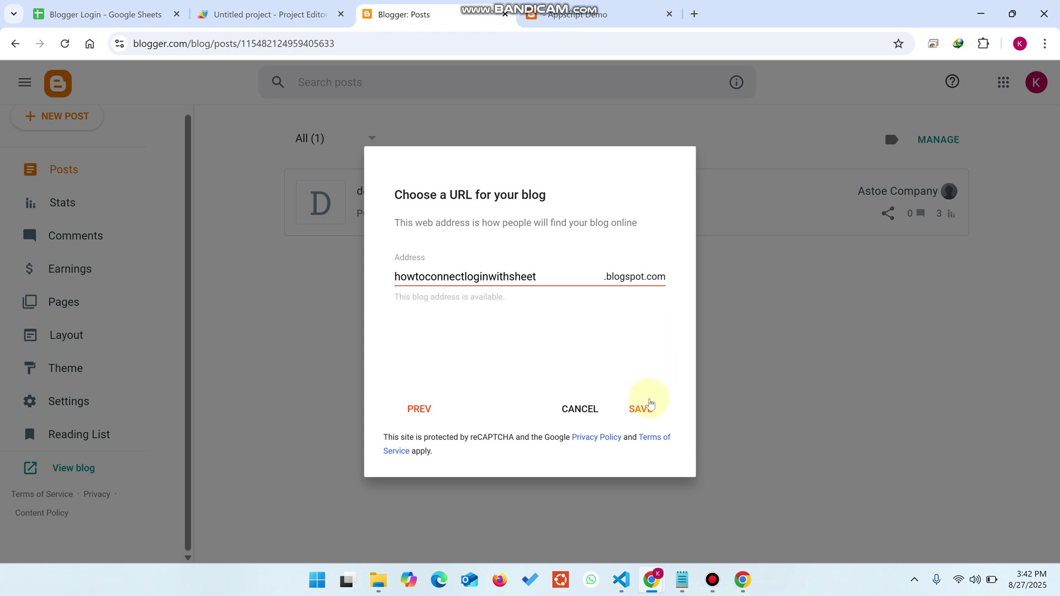
click(642, 410)
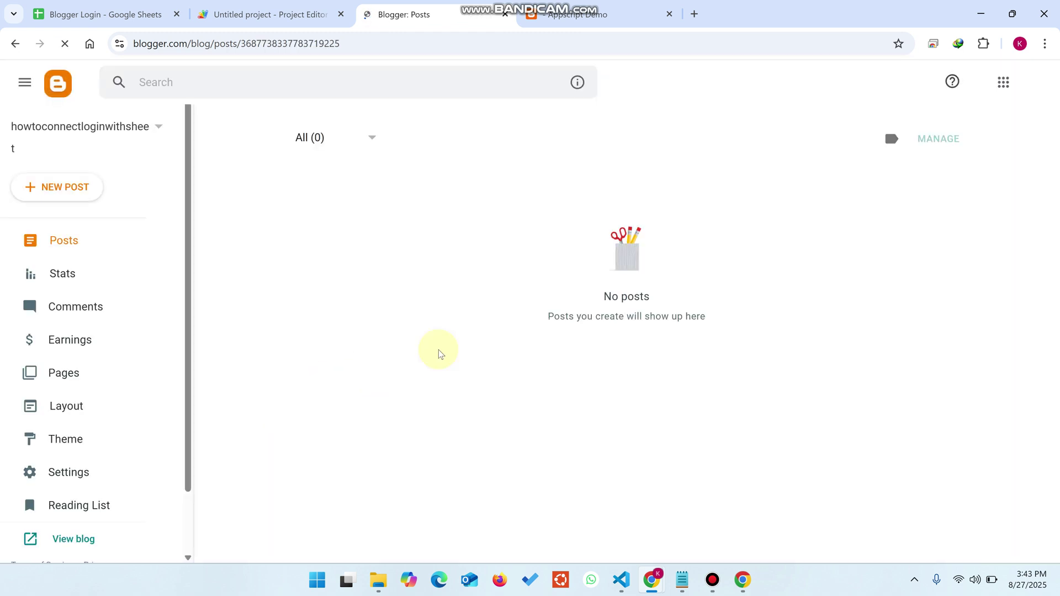
Step: View the new empty blog live and close the old Appscript Demo tab
scroll(65, 331, down, 2)
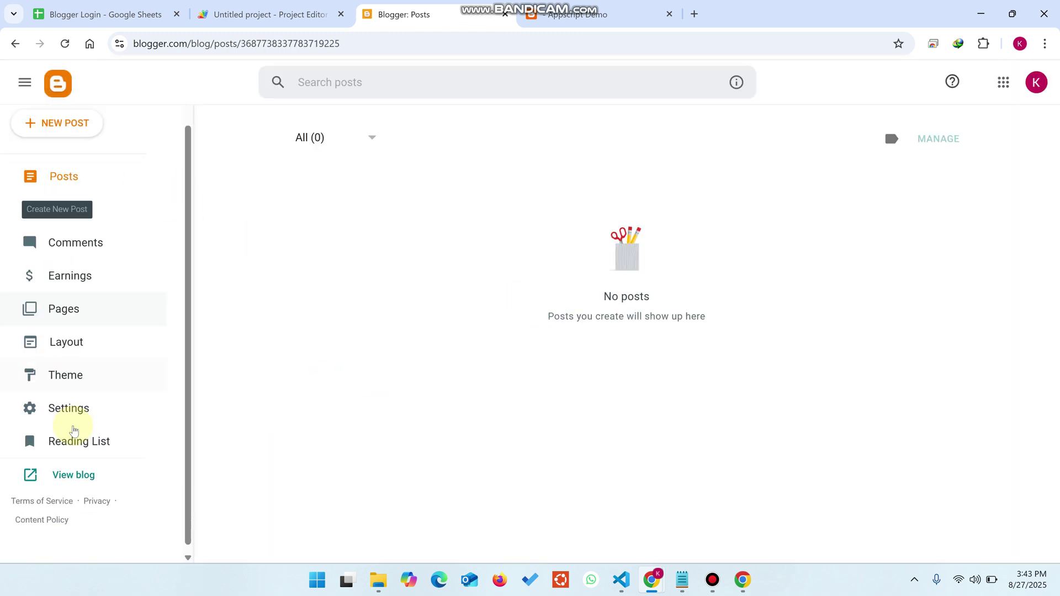
click(76, 470)
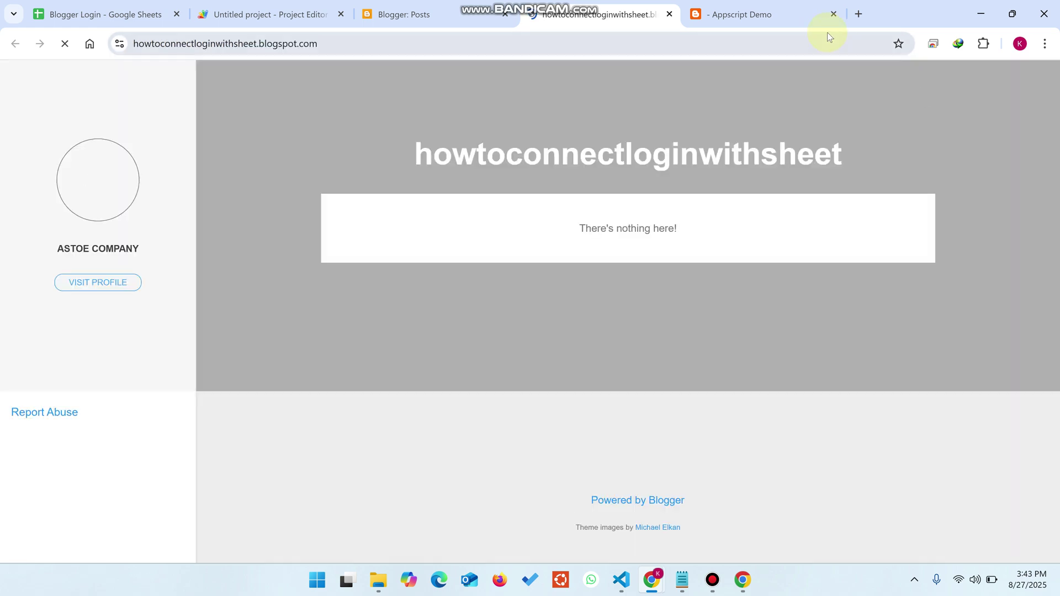
click(826, 14)
click(834, 13)
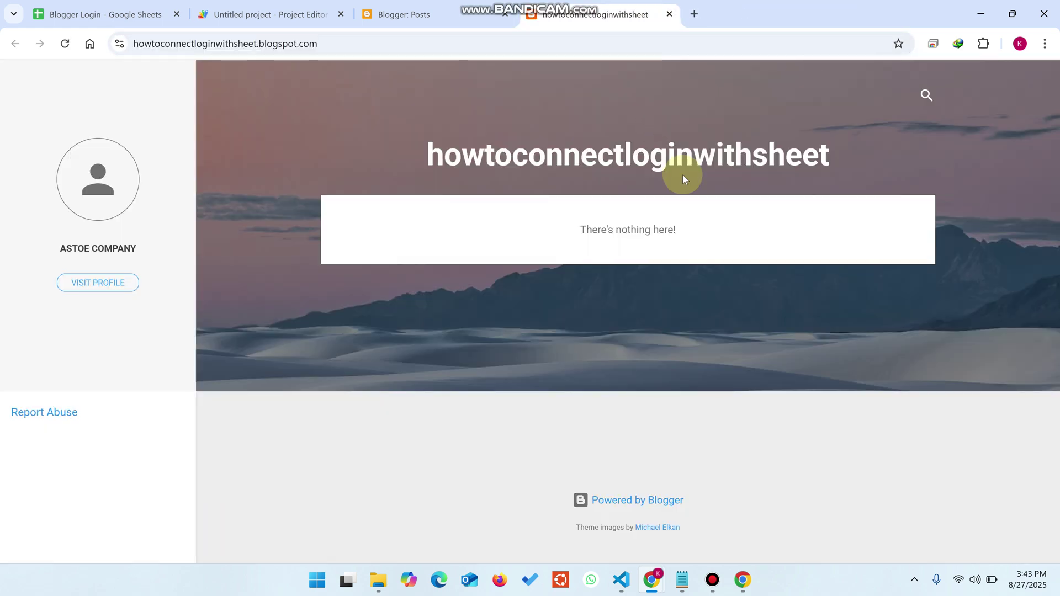
Step: Open the Contempo Light theme's HTML editor via Theme > Customize > Edit HTML
click(400, 14)
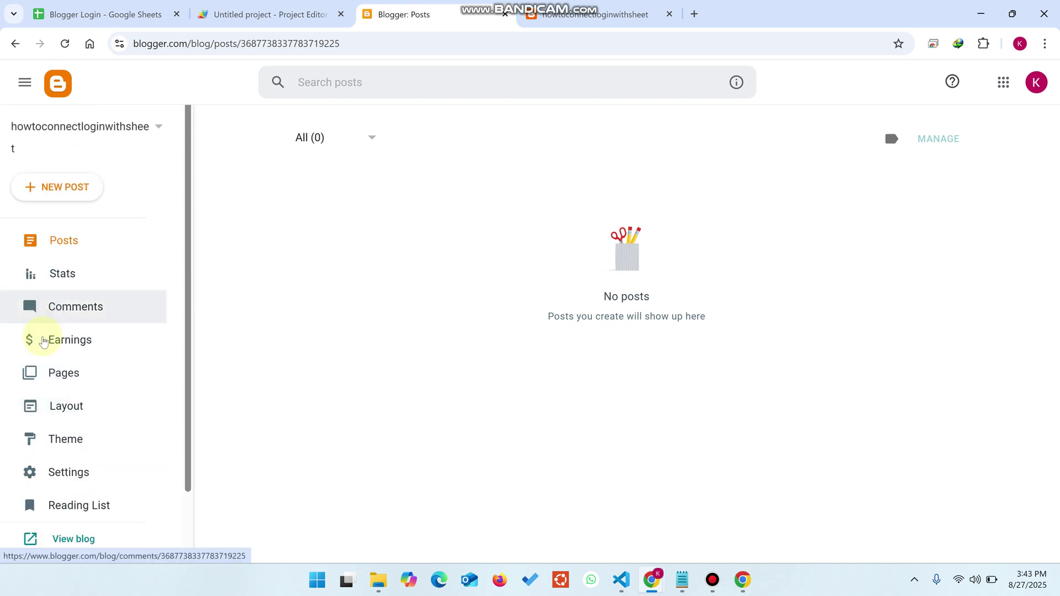
click(74, 371)
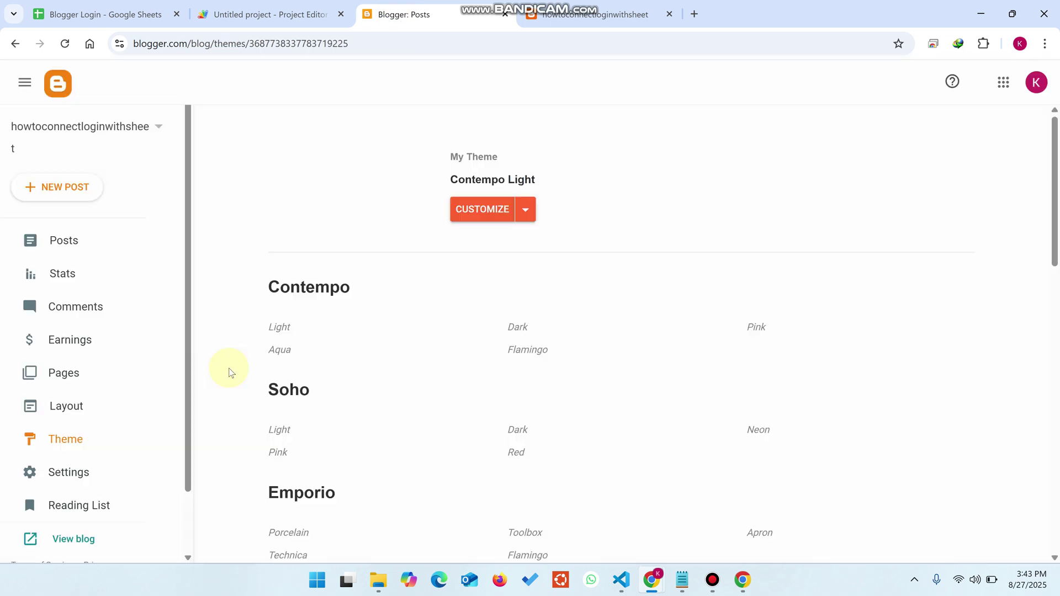
click(524, 212)
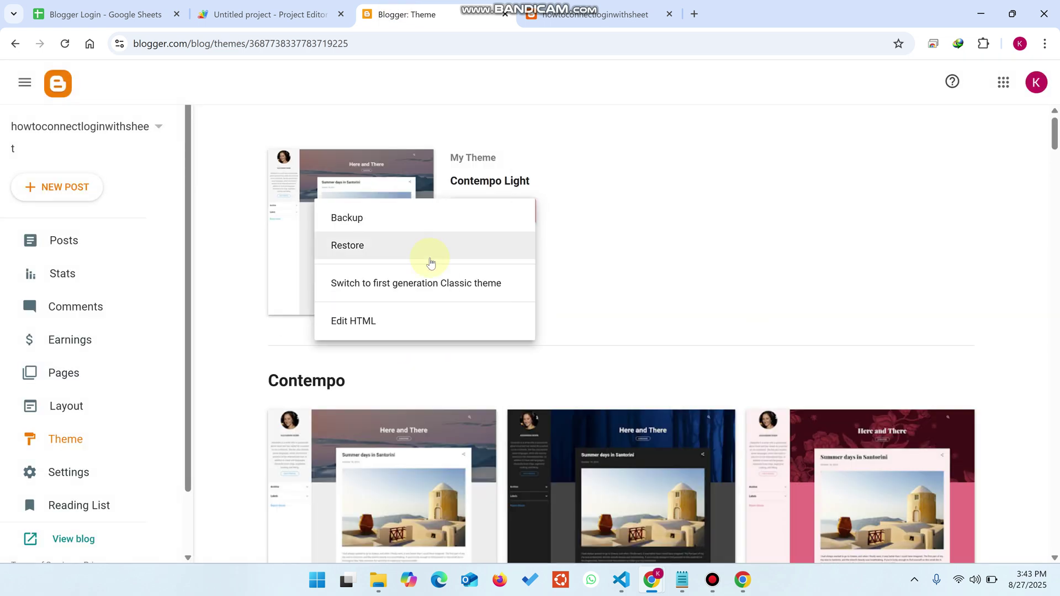
click(366, 322)
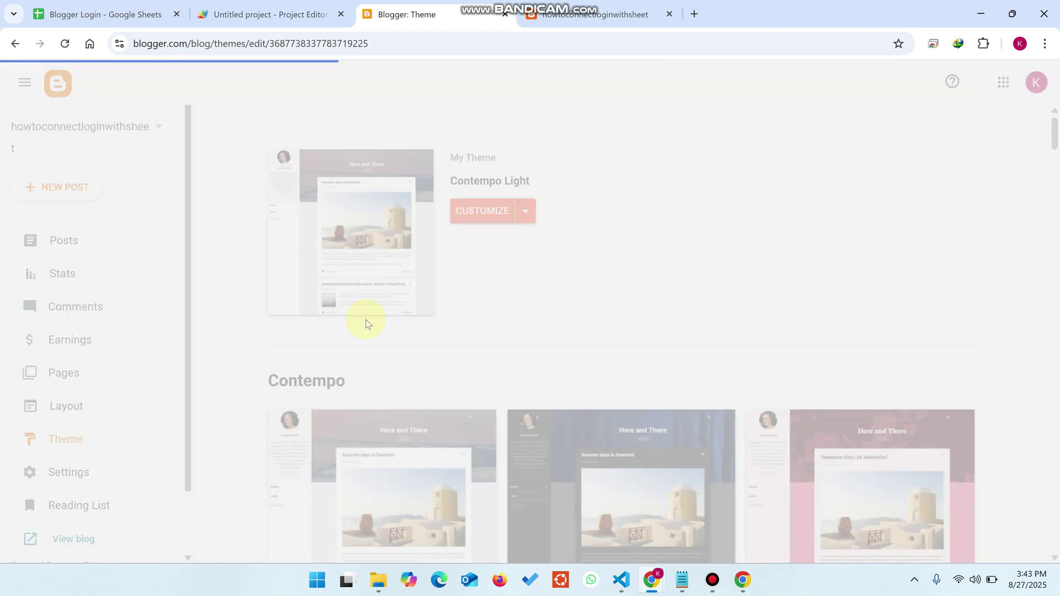
Step: Select the entire contents of blogger.xml in Visual Studio Code
click(621, 580)
click(80, 71)
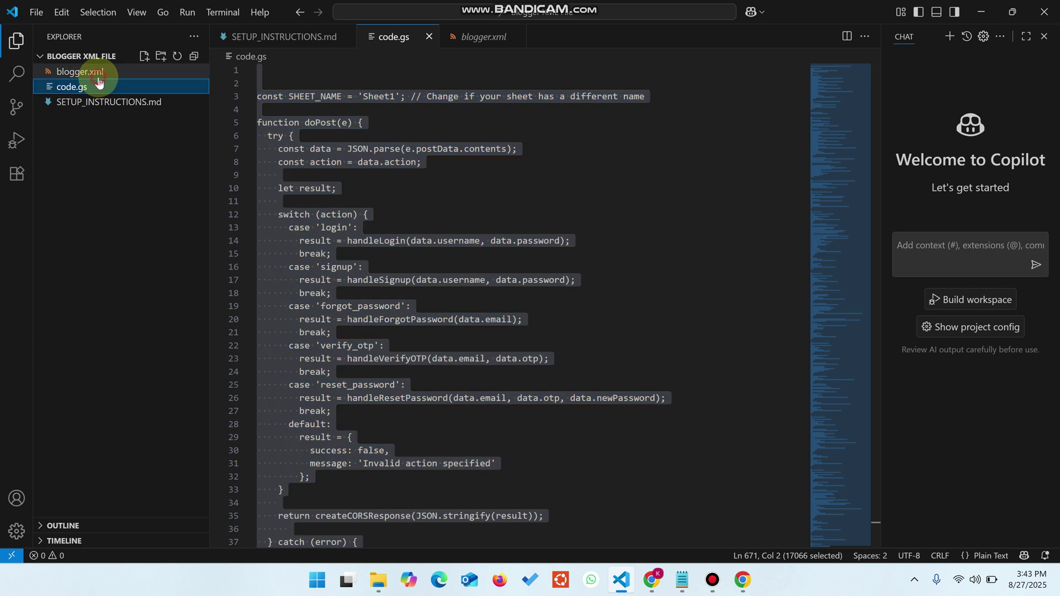
click(613, 320)
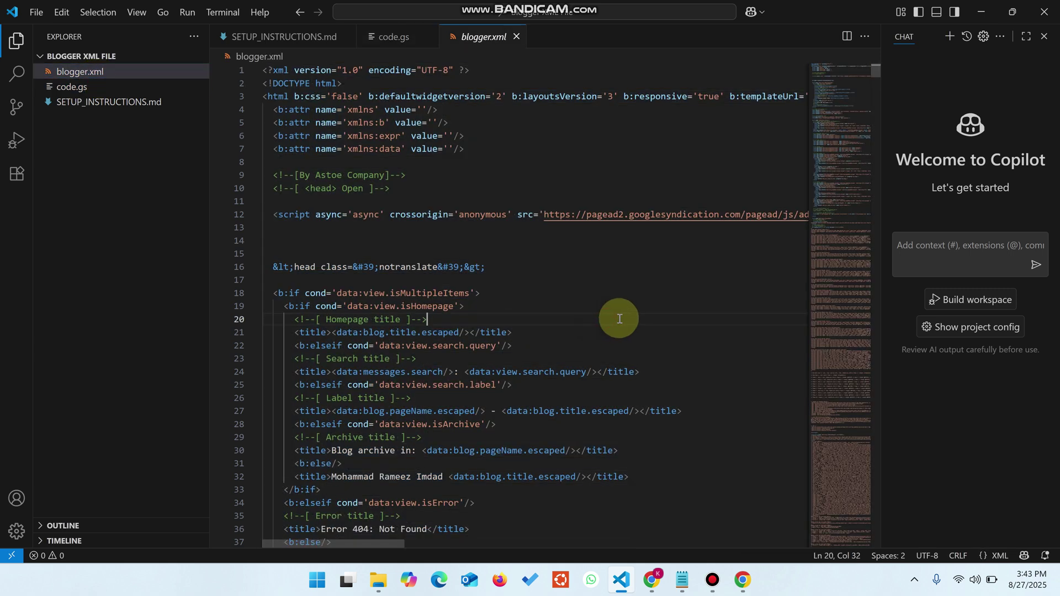
key(ctrl+a)
Step: Replace all the Blogger template code with the copied blogger.xml contents
click(981, 12)
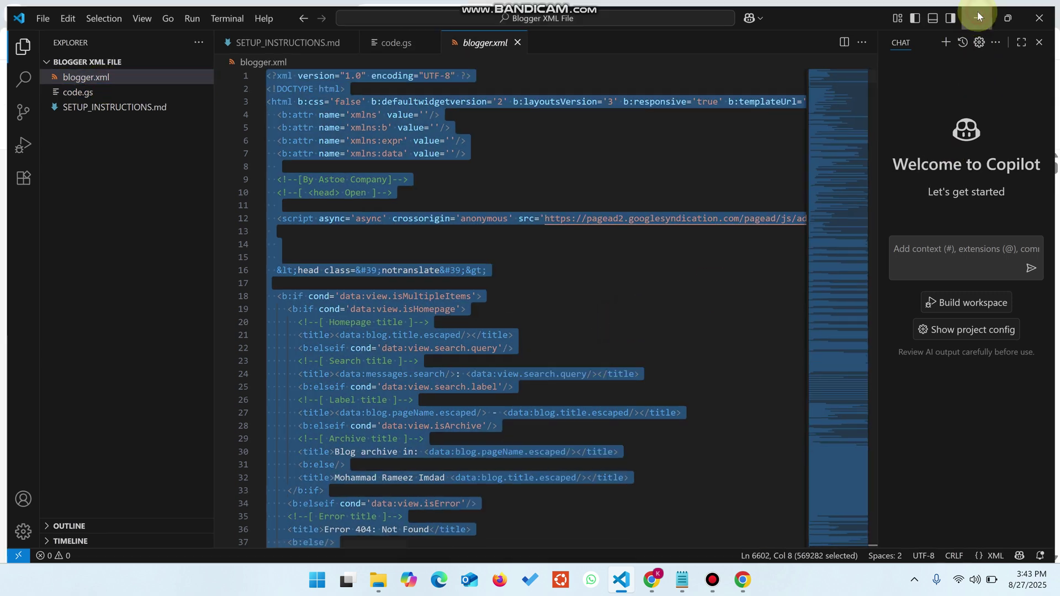
click(481, 245)
key(ctrl+a)
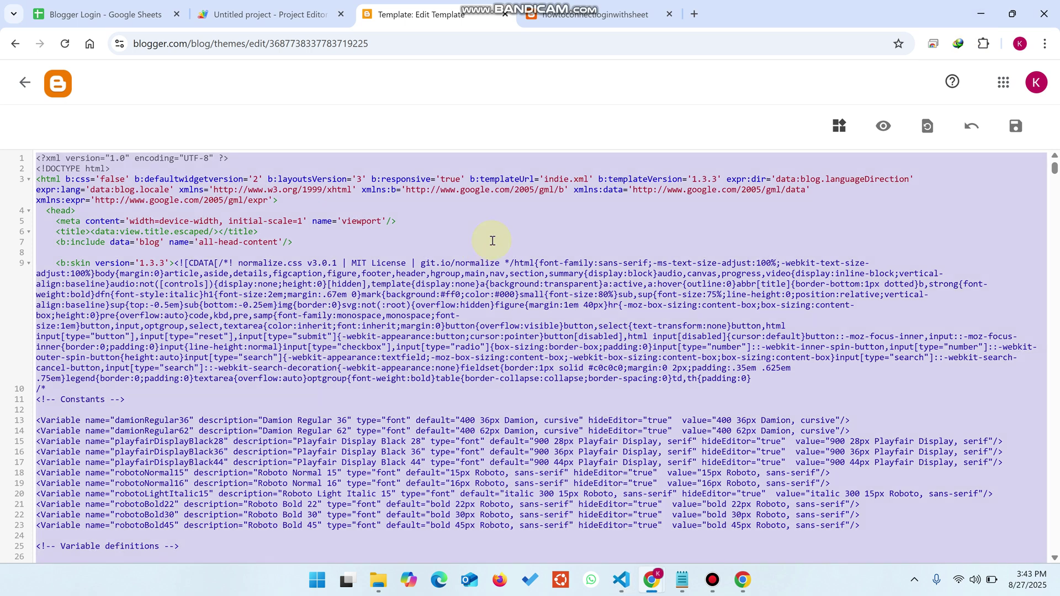
key(ctrl+v)
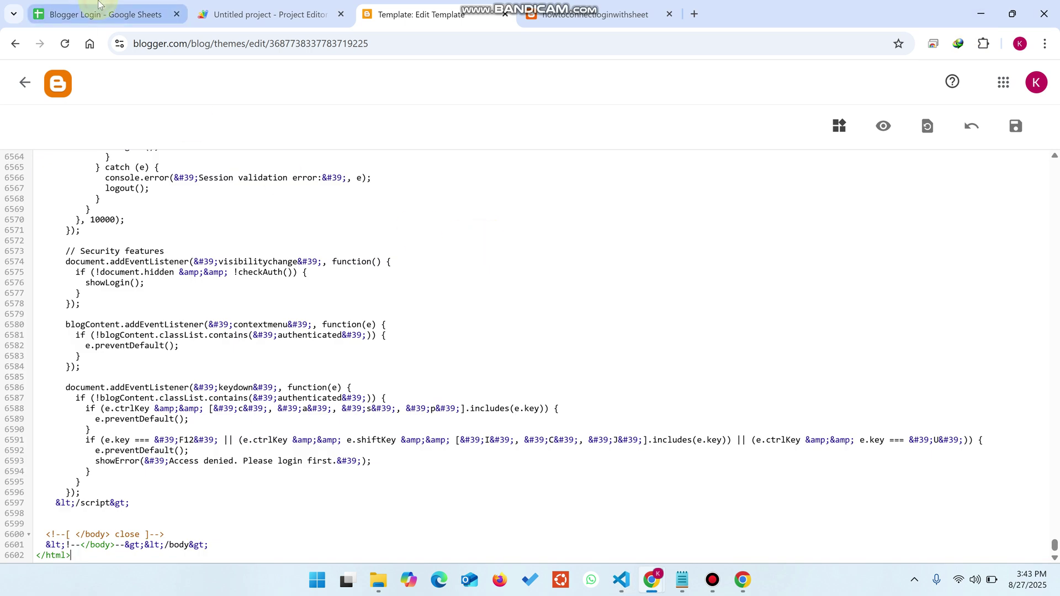
click(104, 6)
click(236, 15)
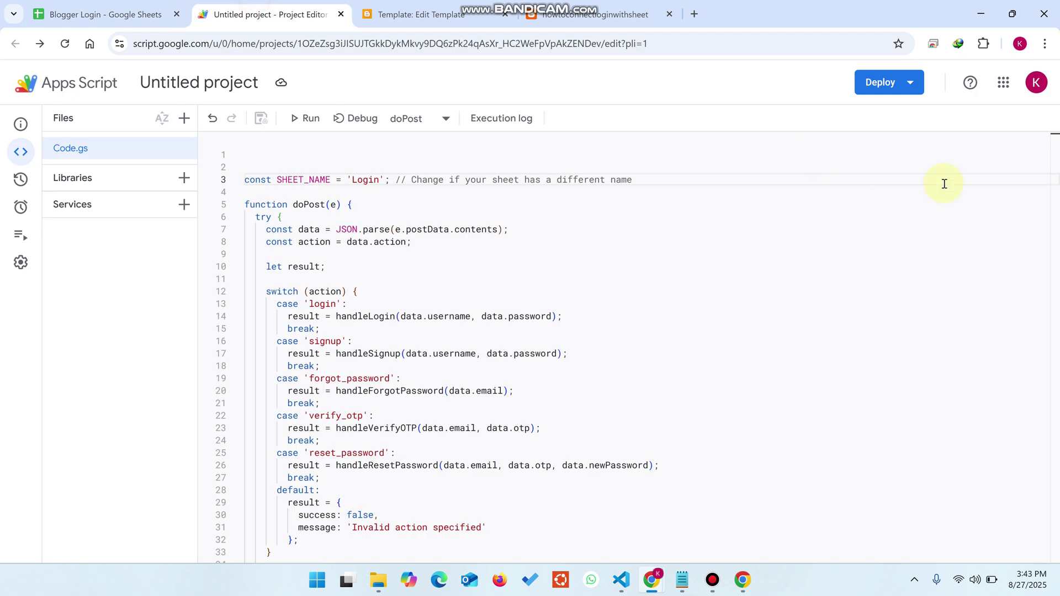
Step: Copy the Version 6 web app URL from the Manage deployments list
click(882, 82)
click(918, 147)
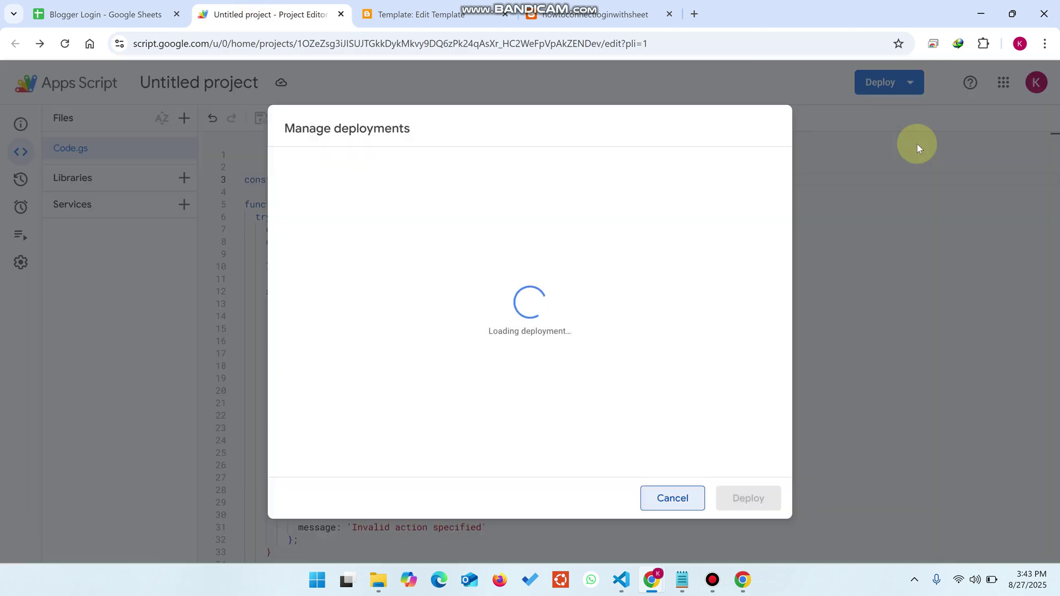
click(444, 437)
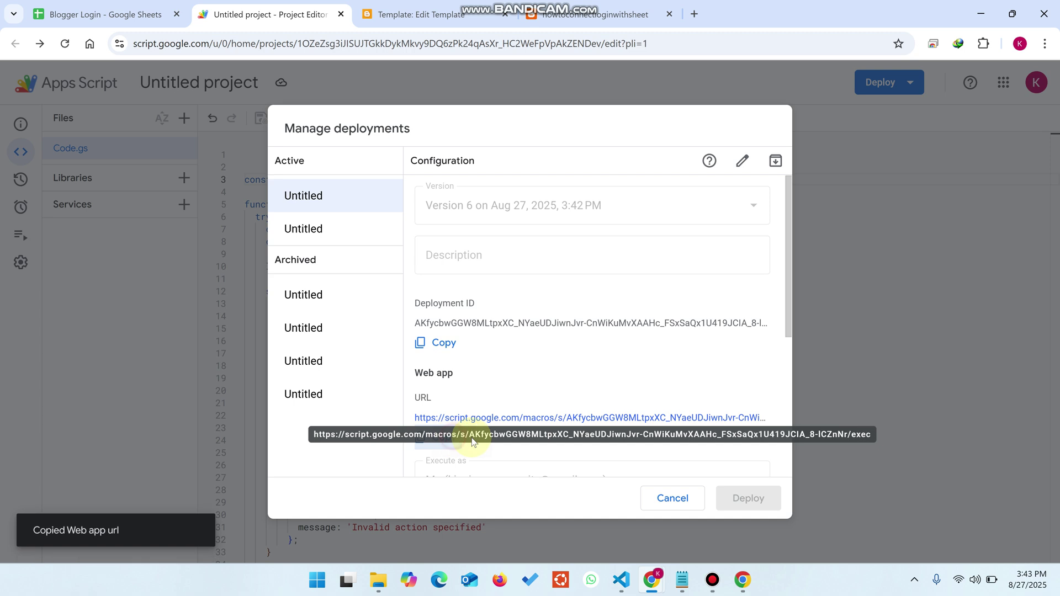
click(689, 502)
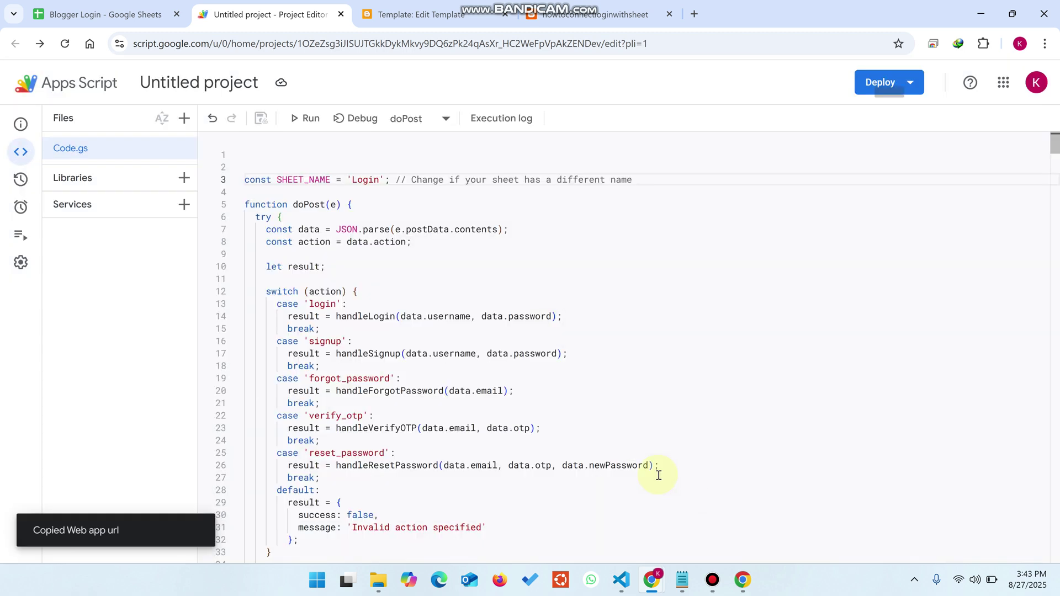
click(621, 11)
click(475, 14)
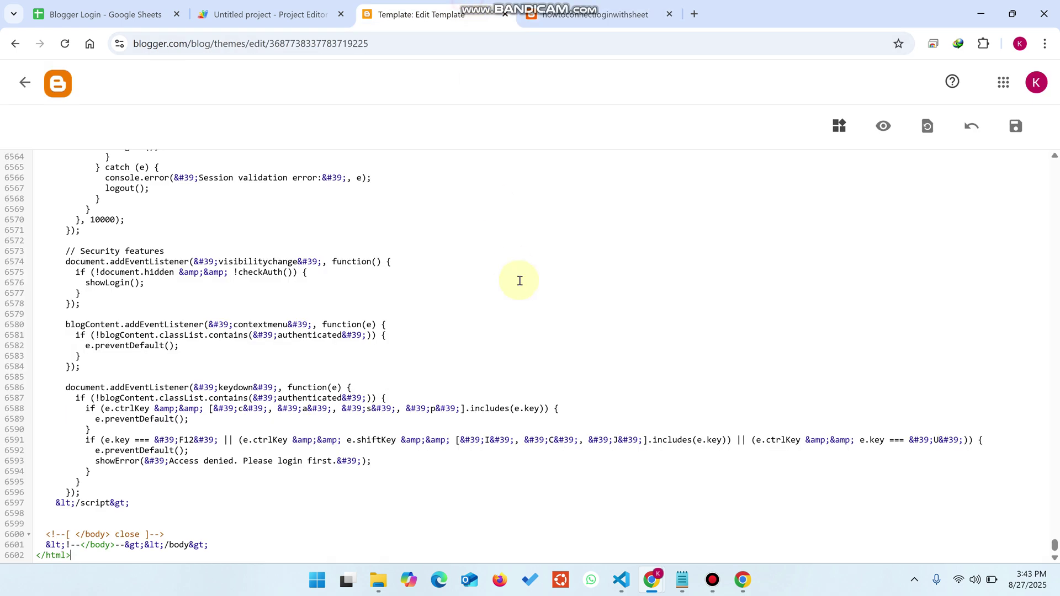
Step: Replace the AUTH_API_URL on line 5936 with the new web app URL and save
key(ctrl+f)
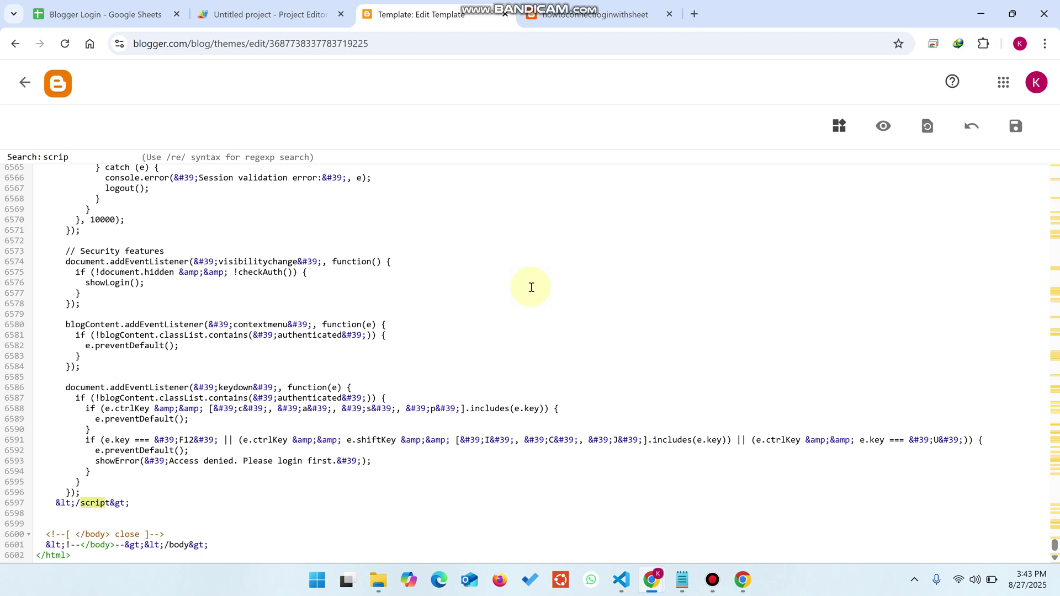
key(Return)
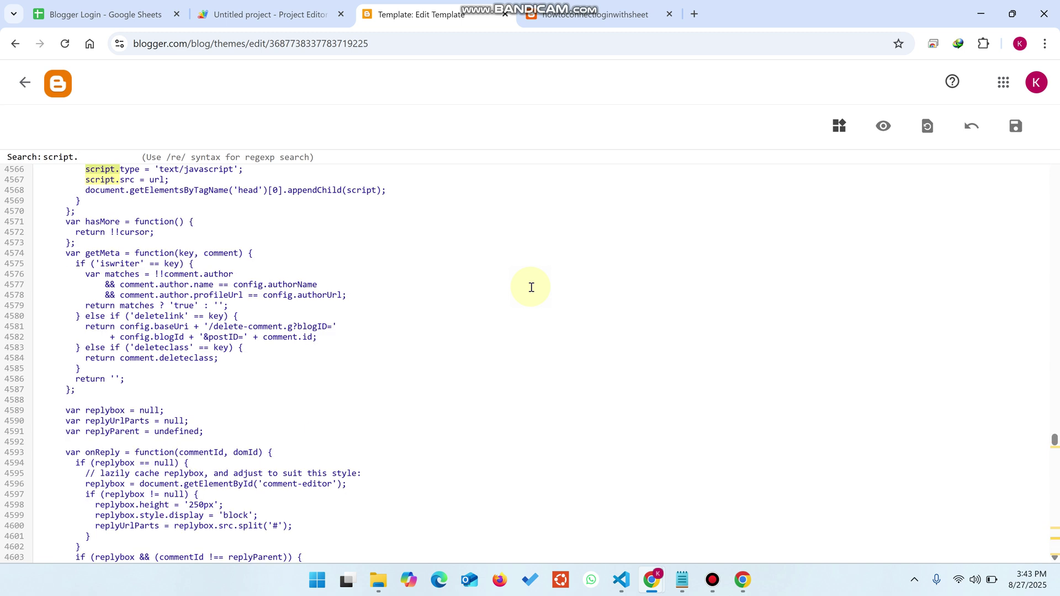
scroll(414, 271, up, 3)
key(Return)
key(Return)
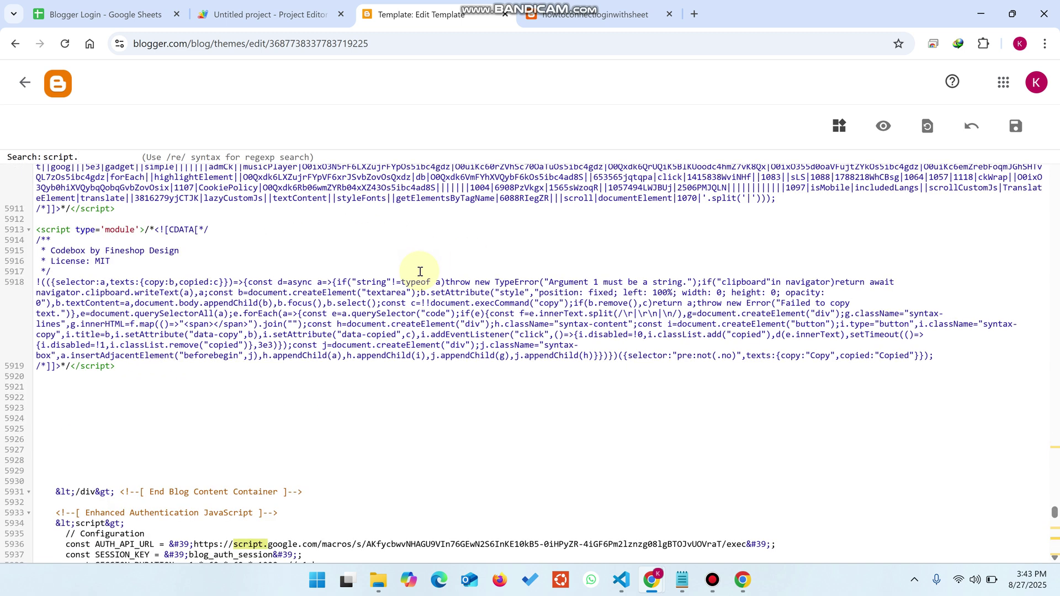
scroll(421, 372, down, 3)
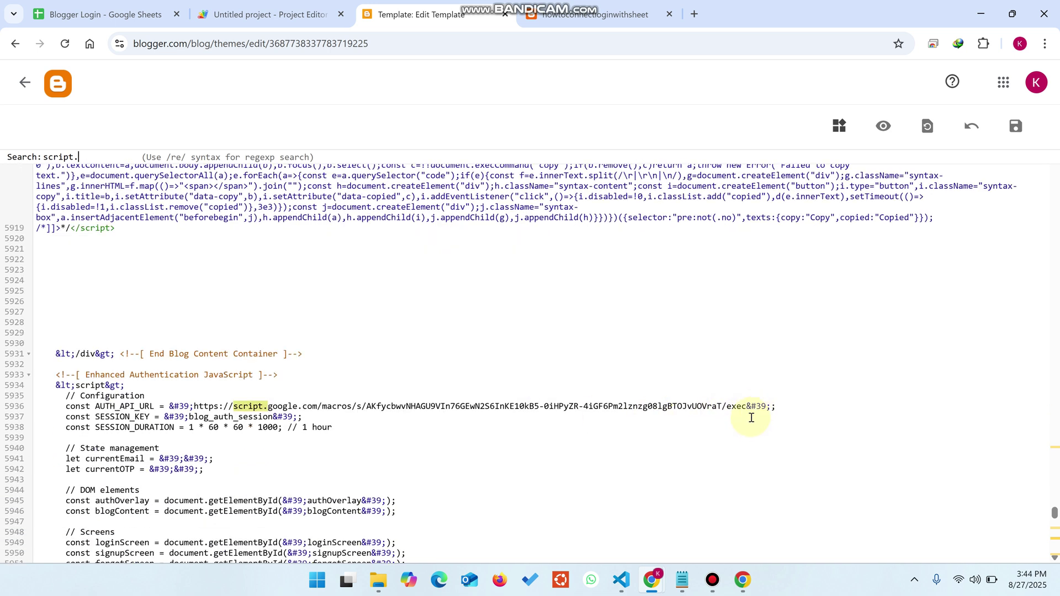
drag(745, 406, 196, 408)
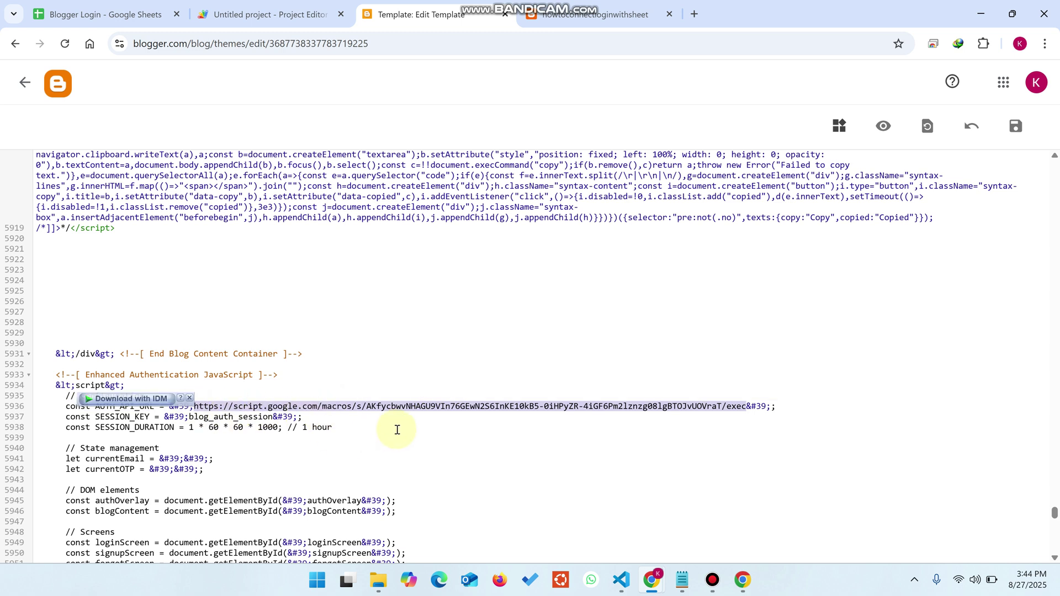
key(super+v)
click(290, 235)
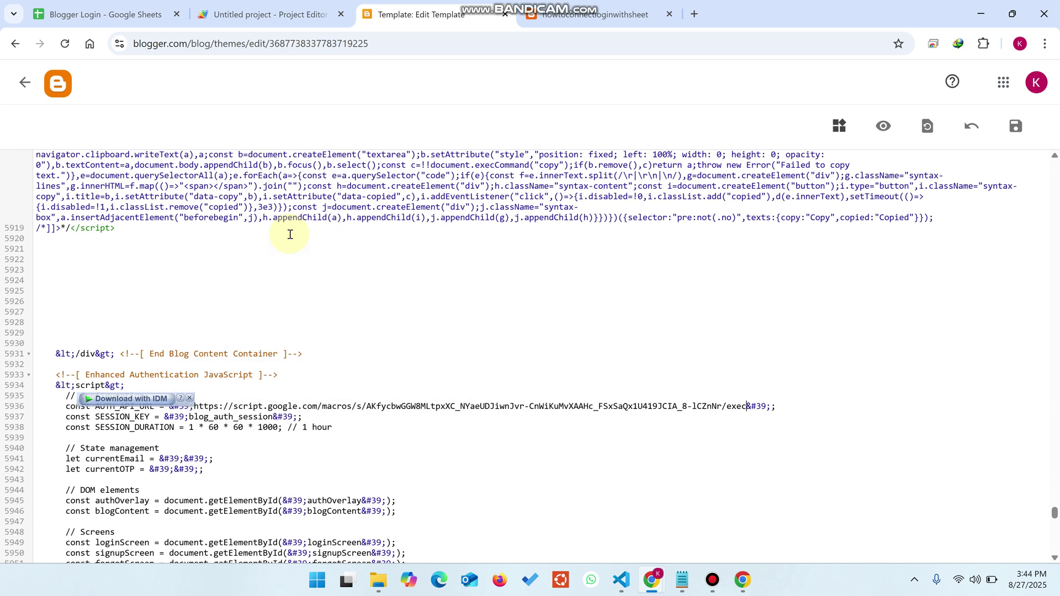
click(1015, 126)
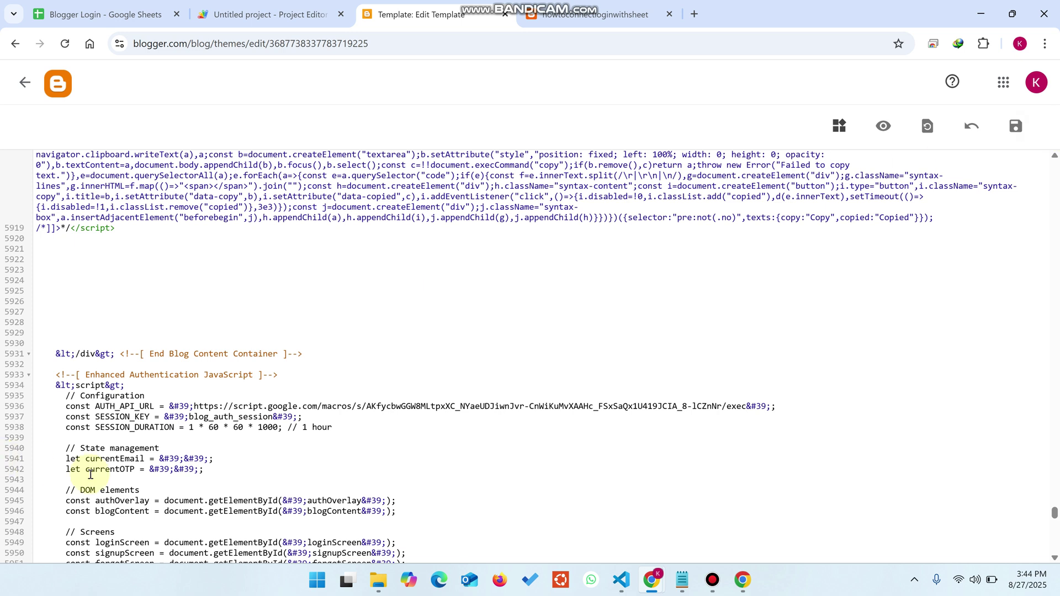
Step: Change SESSION_DURATION from 1 to 2 hours and save the template
scroll(144, 412, down, 1)
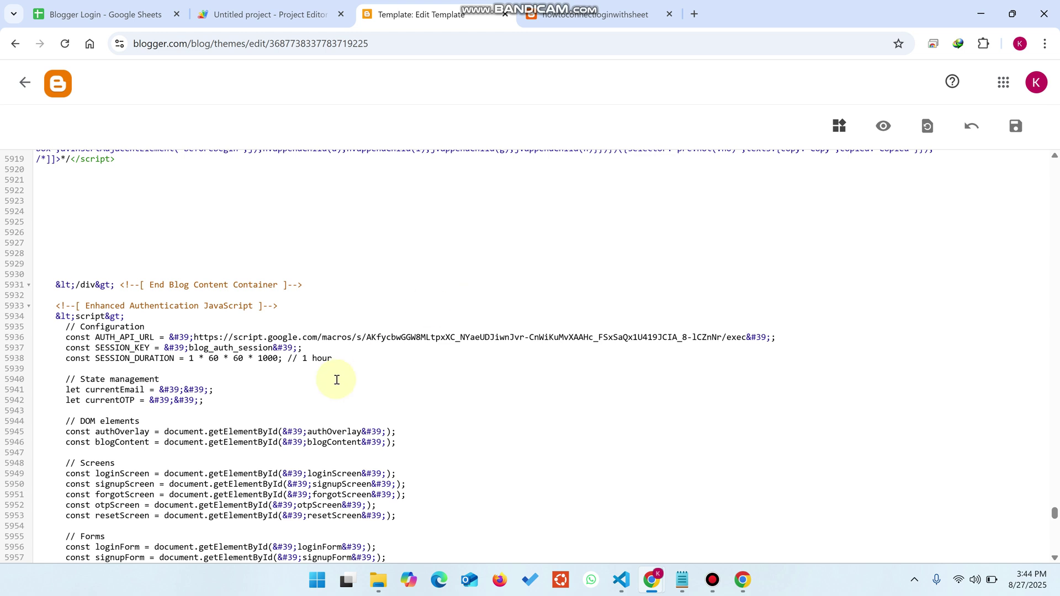
double_click(192, 358)
text(2)
click(1027, 124)
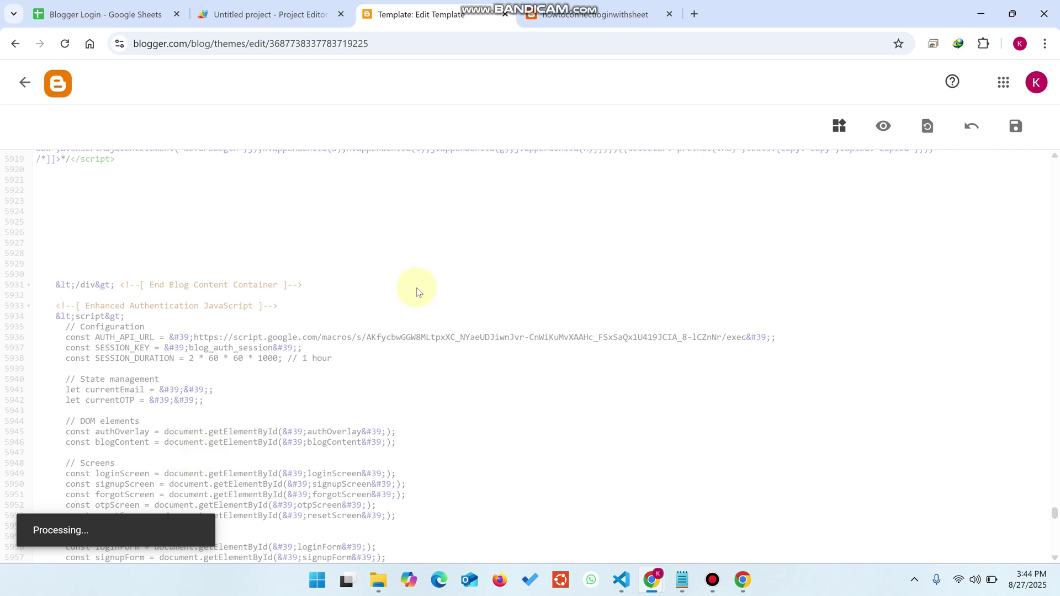
click(555, 16)
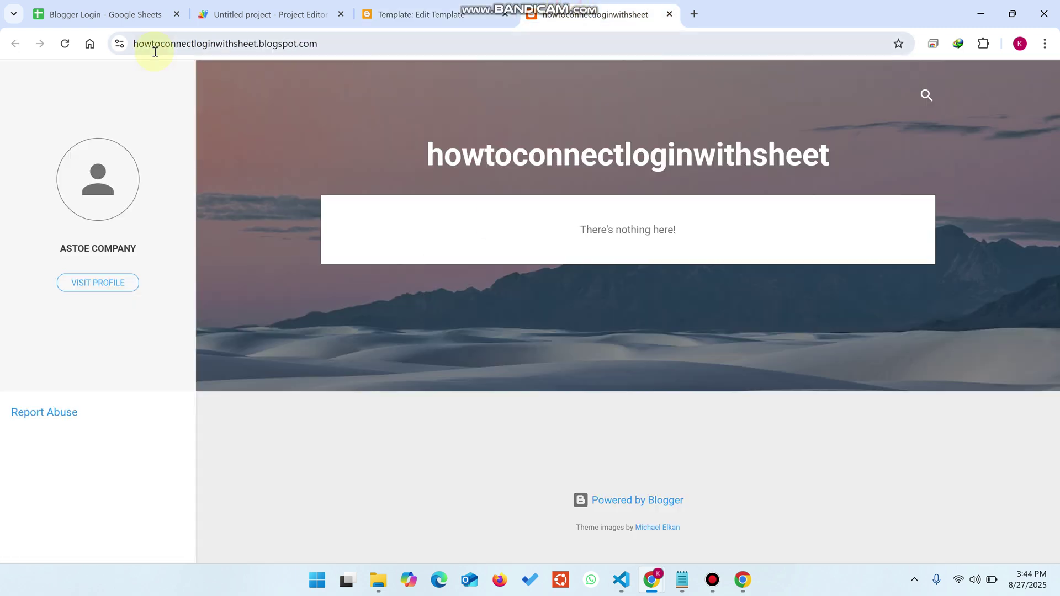
Step: Reload the blog and paste the admin email from cell A2 into Email Address
click(65, 44)
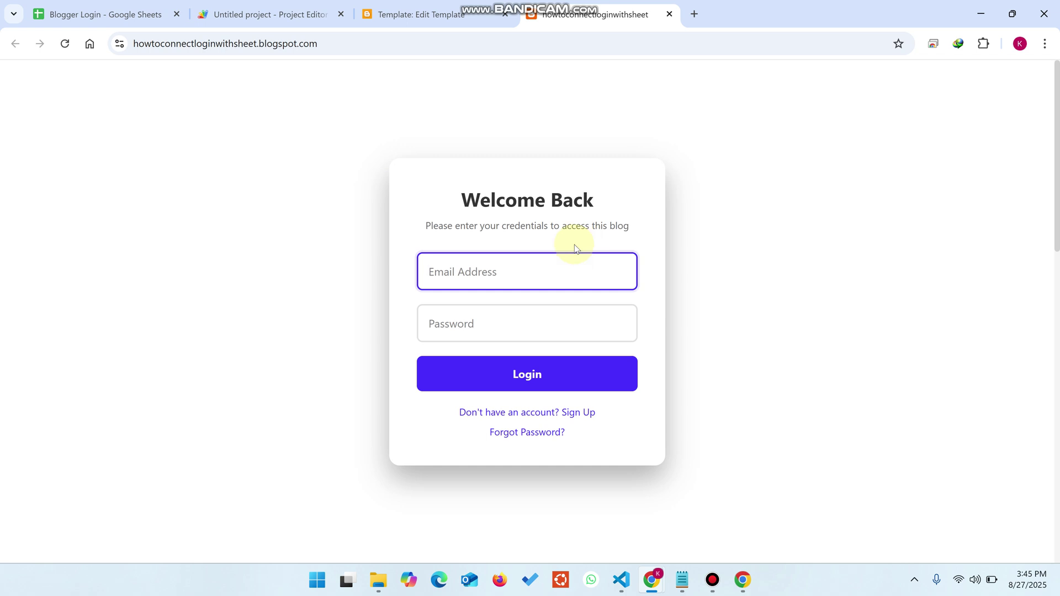
click(533, 263)
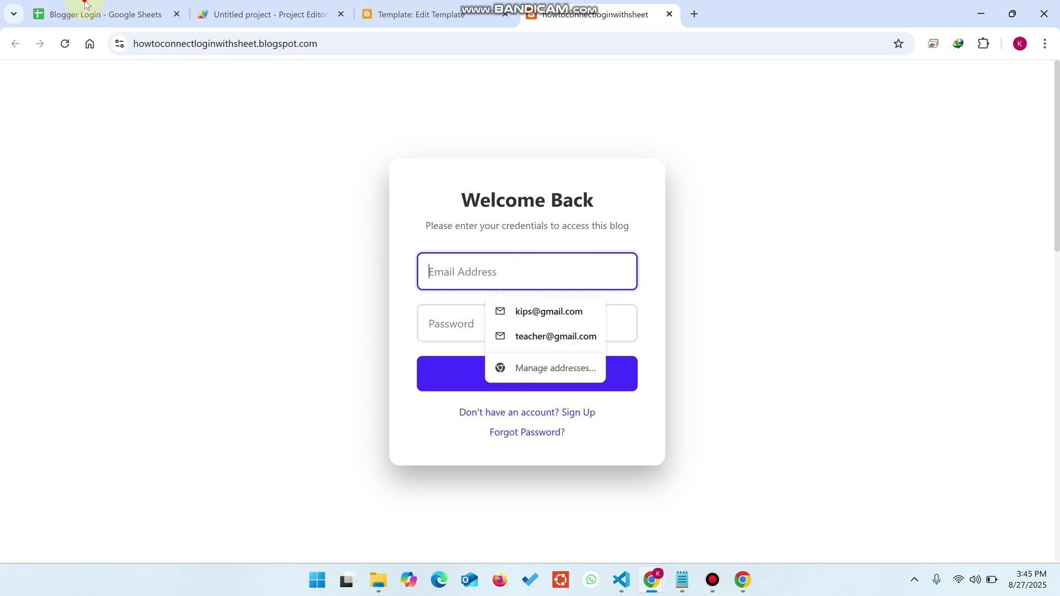
click(62, 14)
click(108, 194)
key(ctrl+c)
click(596, 15)
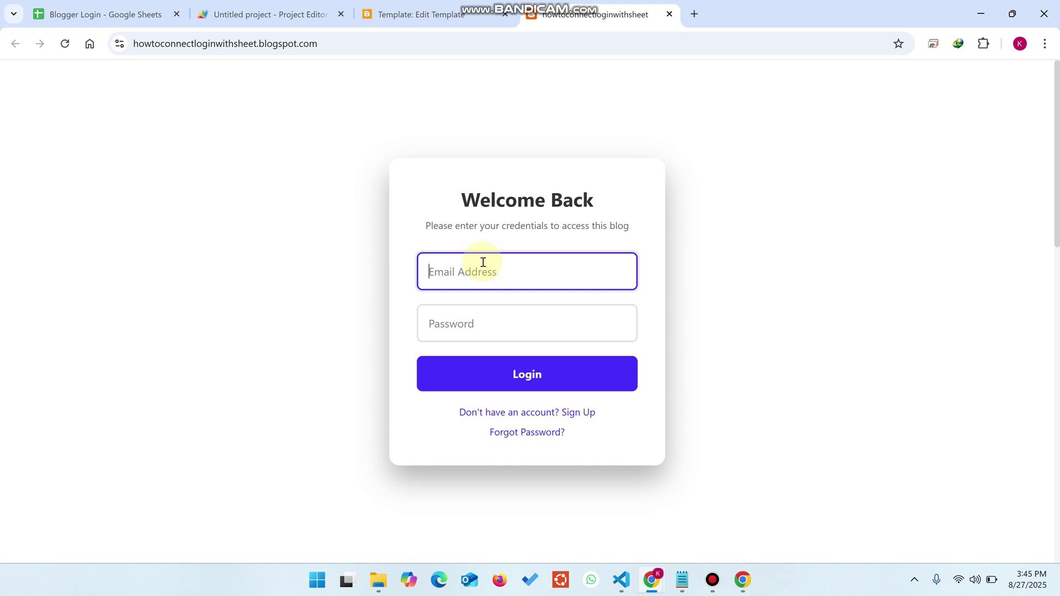
key(ctrl+v)
Step: Paste the admin password from cell B2 into Password and log in
click(100, 14)
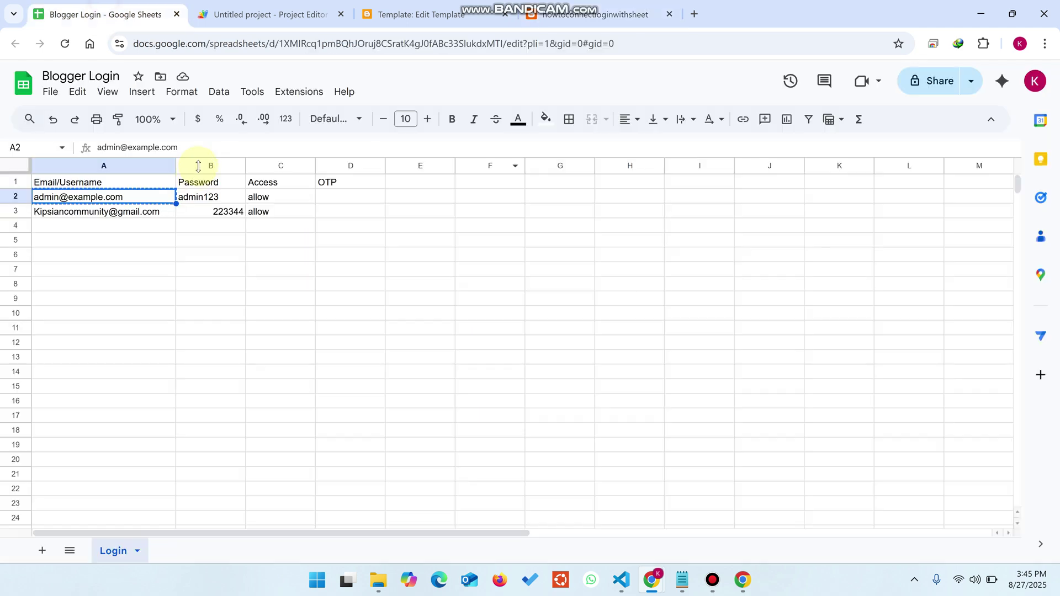
click(212, 196)
key(ctrl+c)
click(596, 15)
click(518, 326)
key(ctrl+v)
click(536, 369)
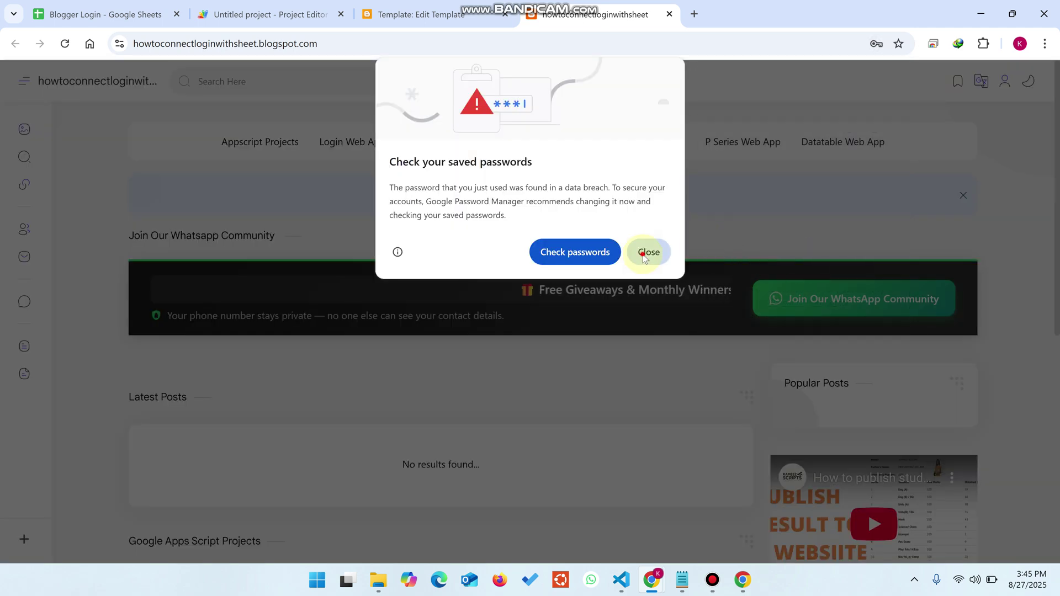
Step: Dismiss Chrome's password breach warning and decline saving the password
click(648, 251)
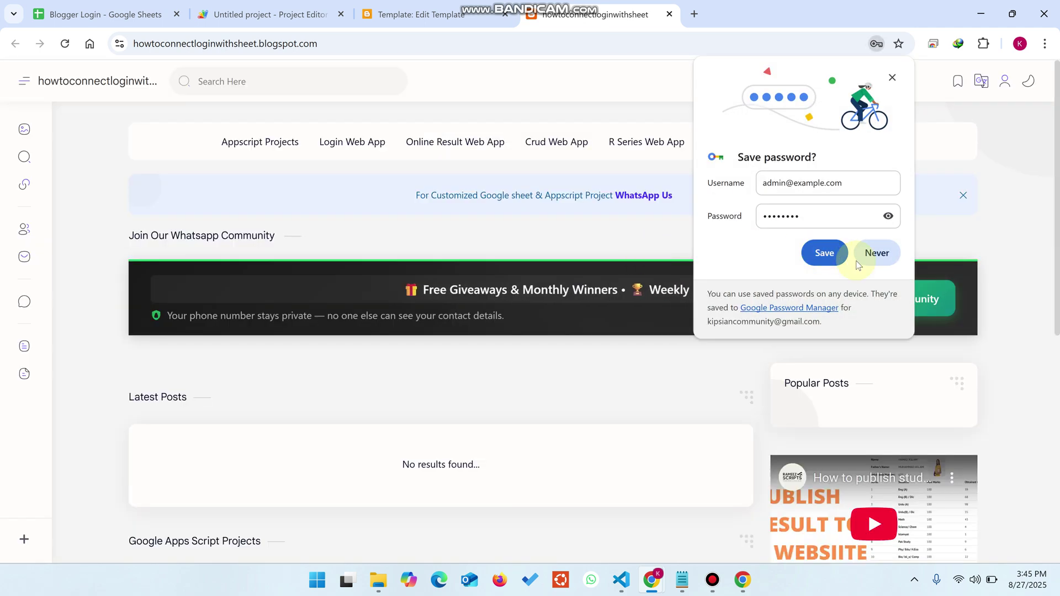
click(877, 253)
click(420, 13)
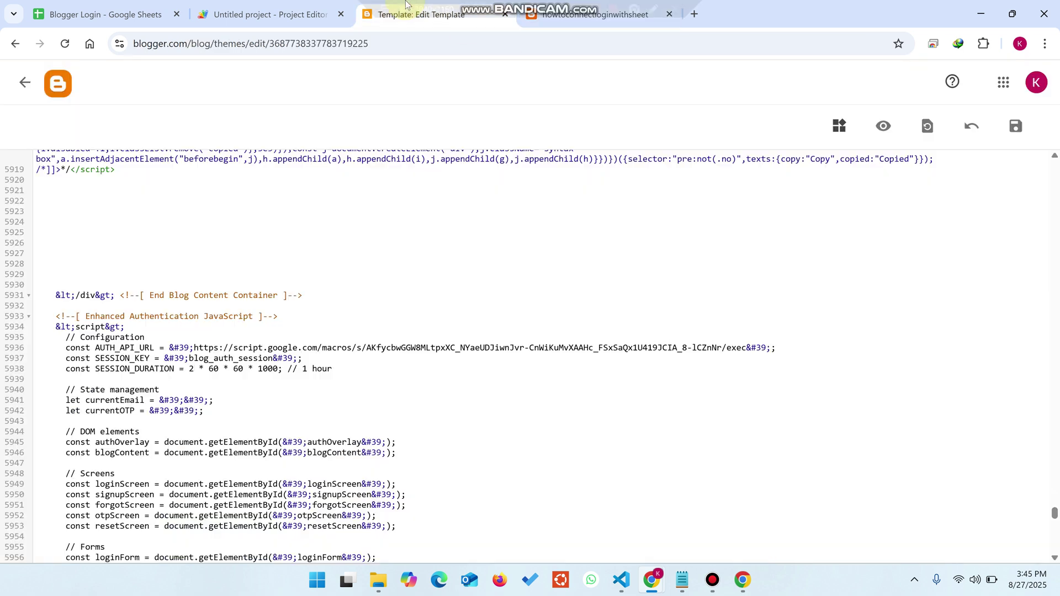
click(247, 6)
click(112, 5)
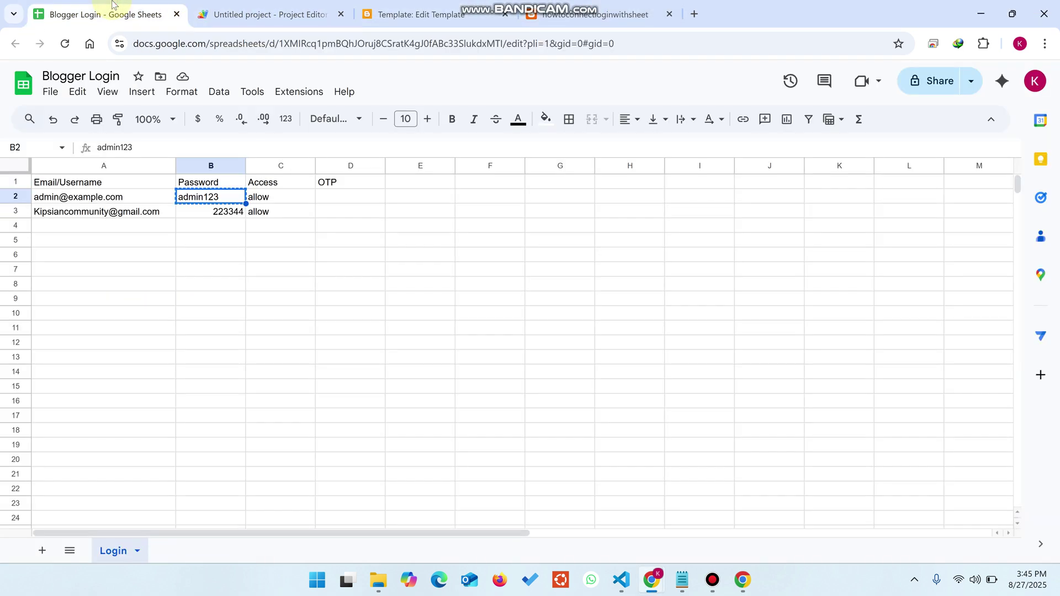